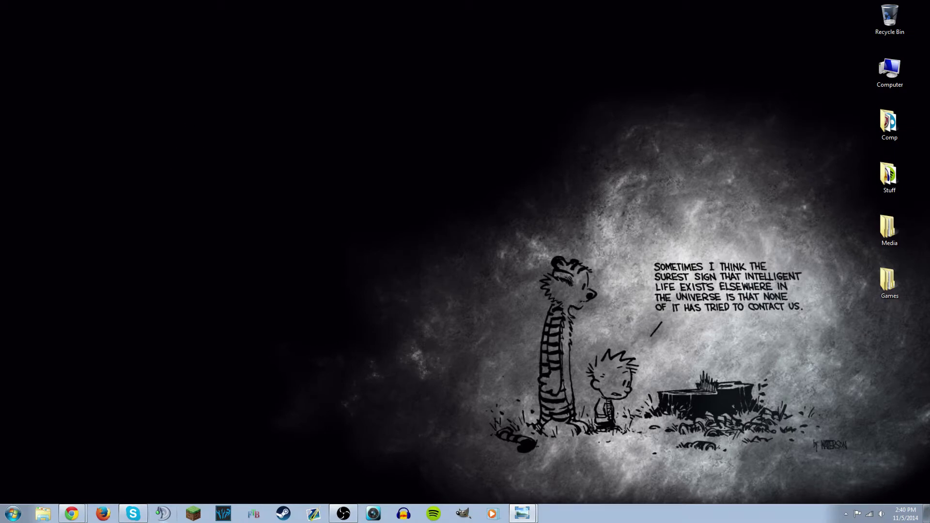
View the diamond_pickaxe.png and diamond_sword.png images side by side on the desktop, and close both viewers.
left_click_drag(1, 127, 223, 107)
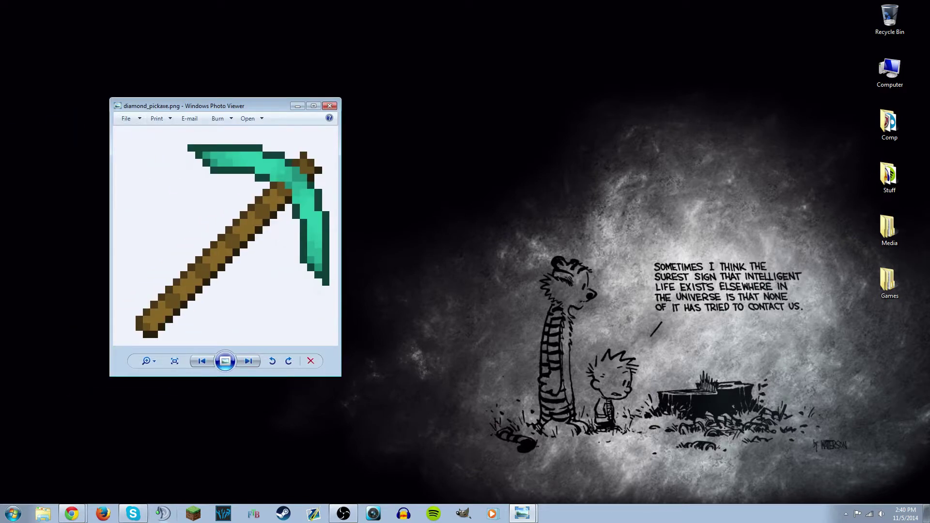
left_click_drag(1, 112, 572, 100)
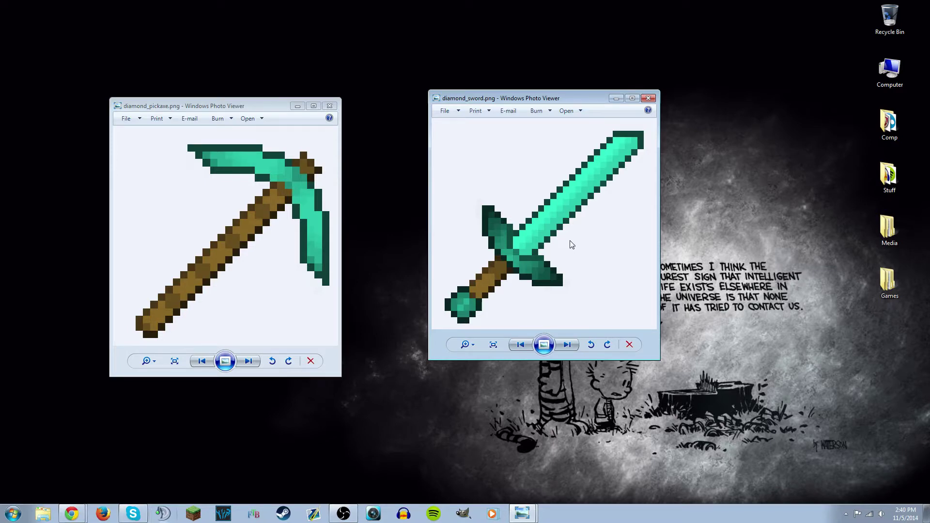
left_click(329, 105)
left_click(645, 98)
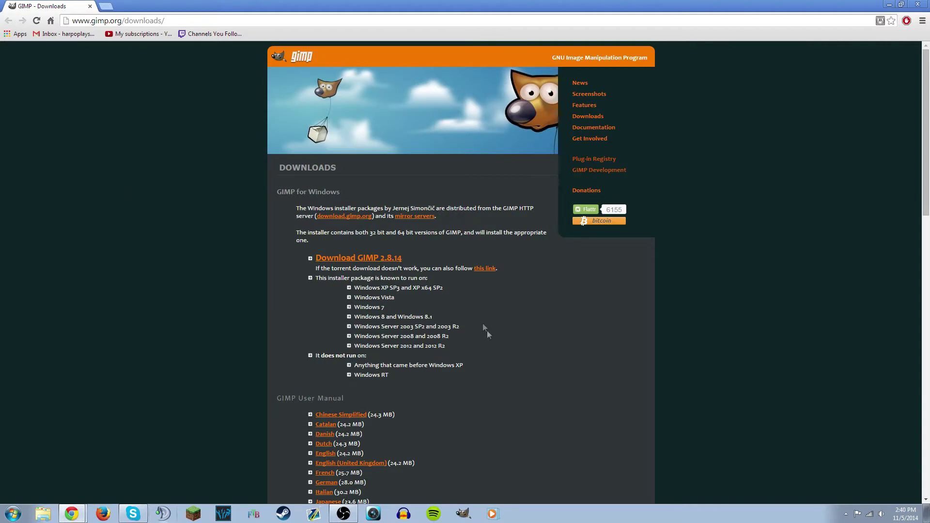
left_click(484, 272)
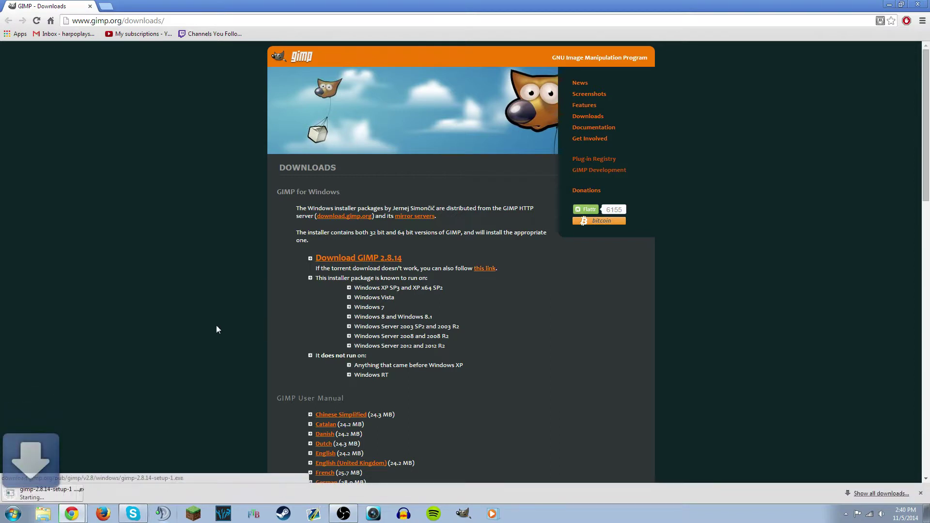
right_click(67, 498)
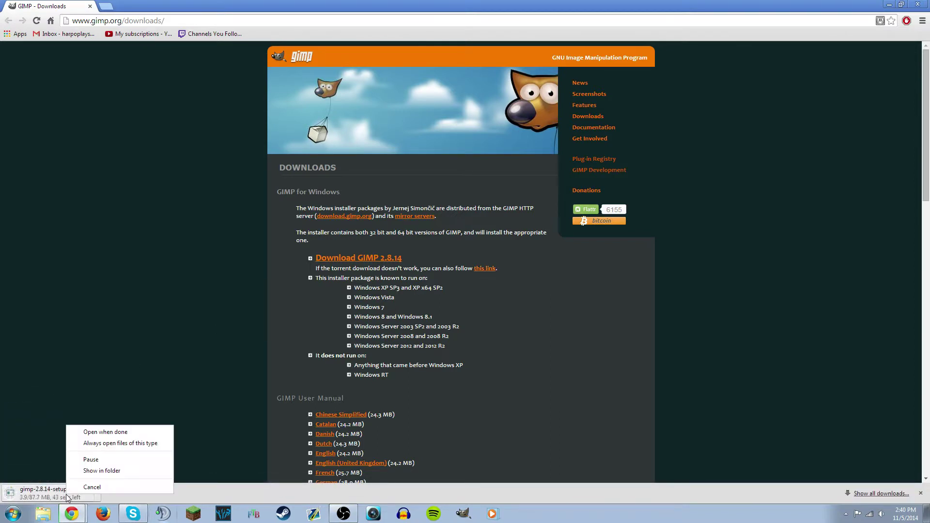
left_click(101, 487)
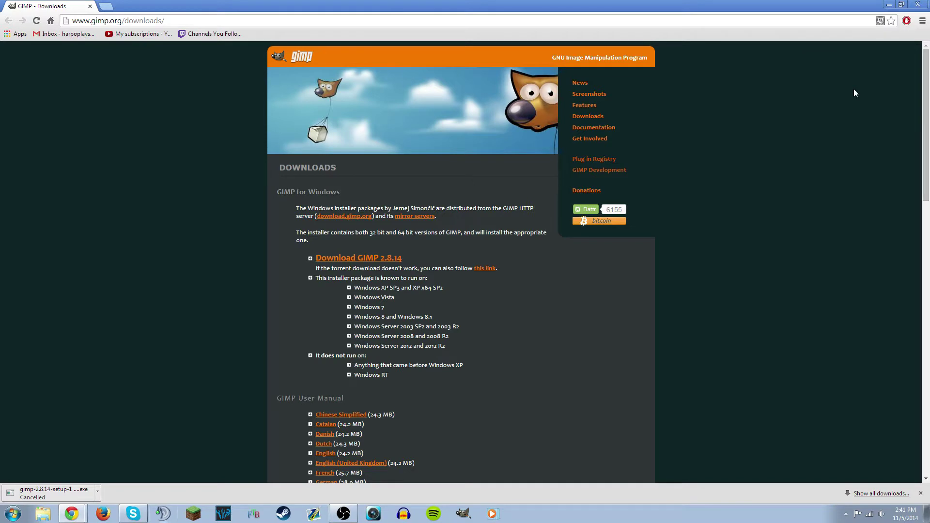
Minimize the browser, launch GIMP with its main window maximized, and minimize it to return to the desktop.
left_click(900, 4)
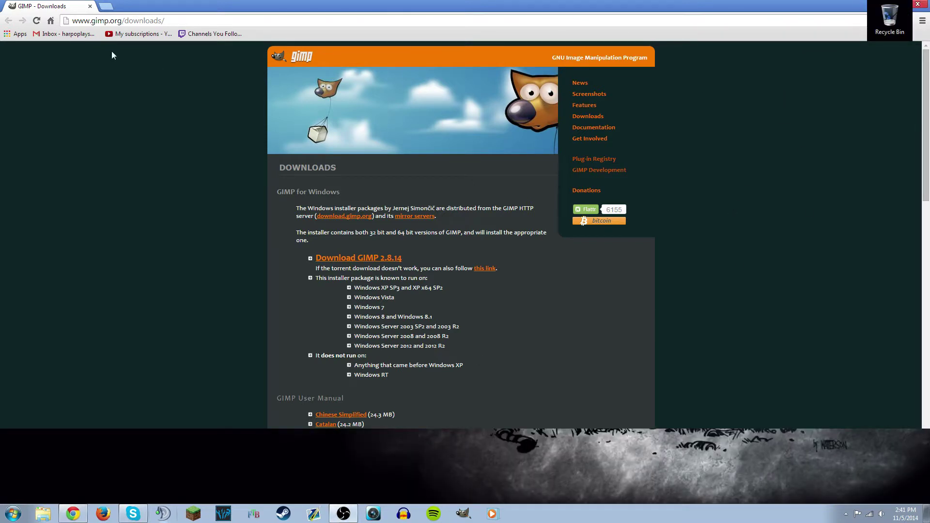
left_click_drag(1, 1, 929, 455)
left_click(471, 401)
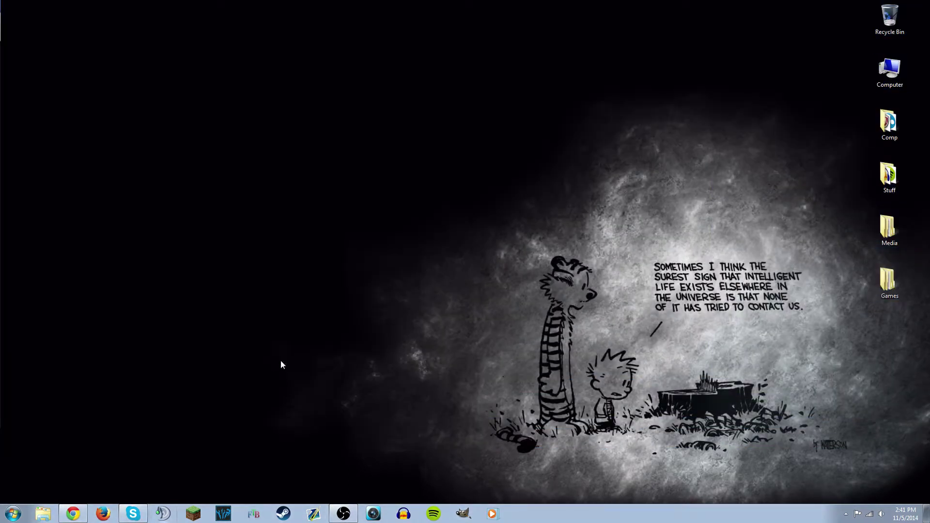
left_click(465, 512)
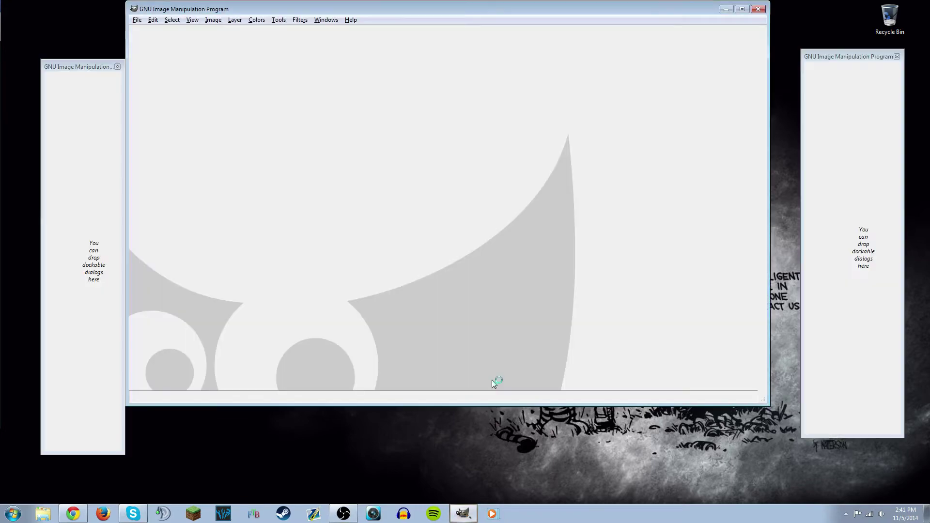
double_click(393, 9)
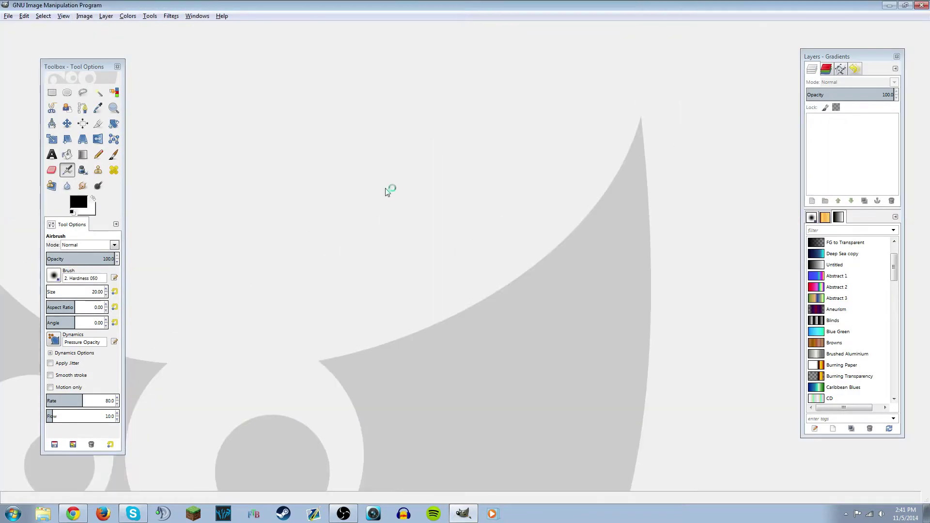
left_click(889, 6)
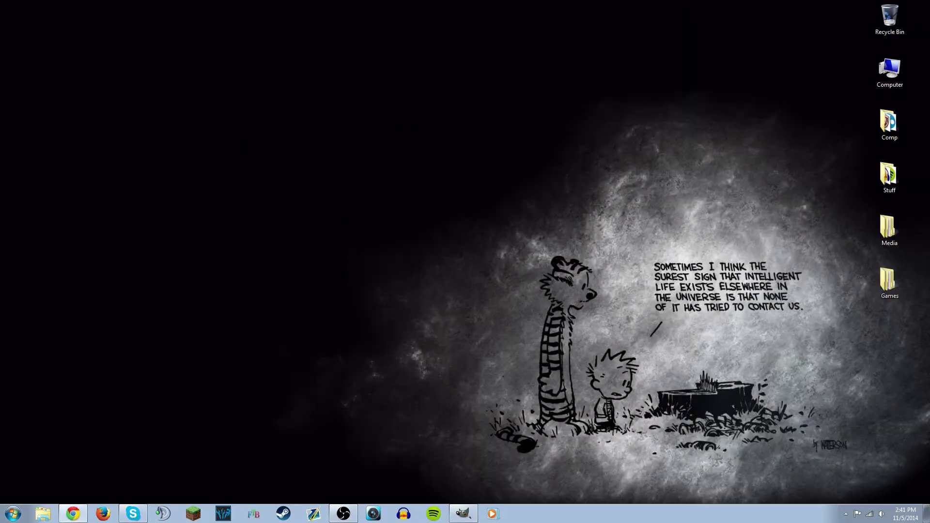
Download the 1.8/1.7 version of the Faithful 32x32 resource pack in the browser, and close the browser.
left_click(72, 513)
scroll(114, 146, "down", 1)
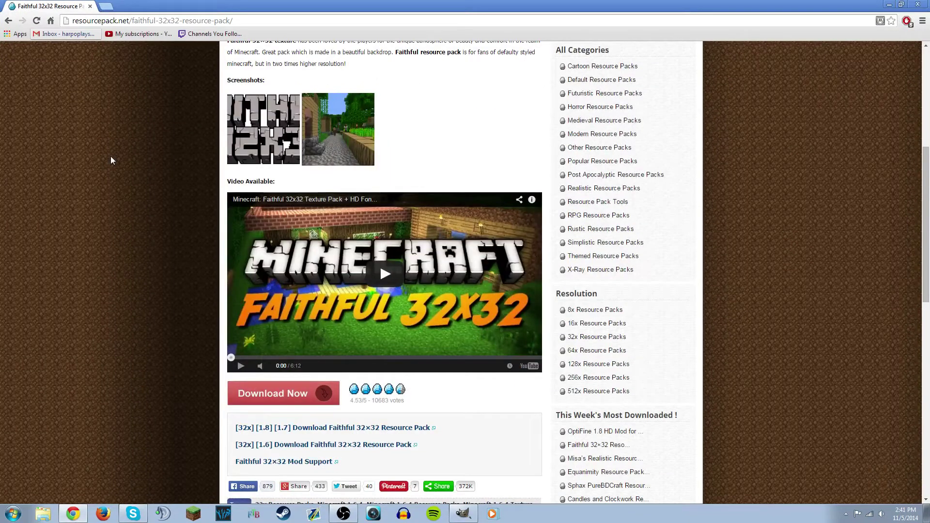
scroll(97, 172, "down", 1)
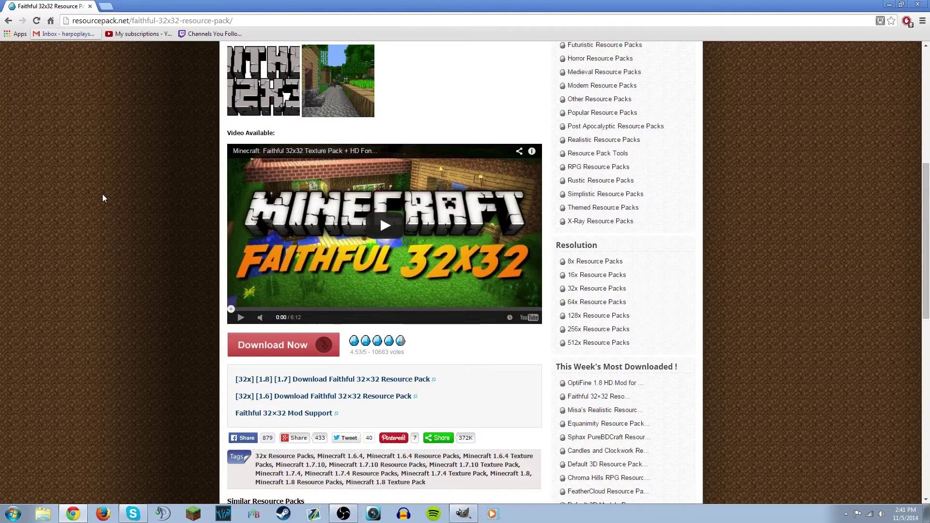
left_click(256, 379)
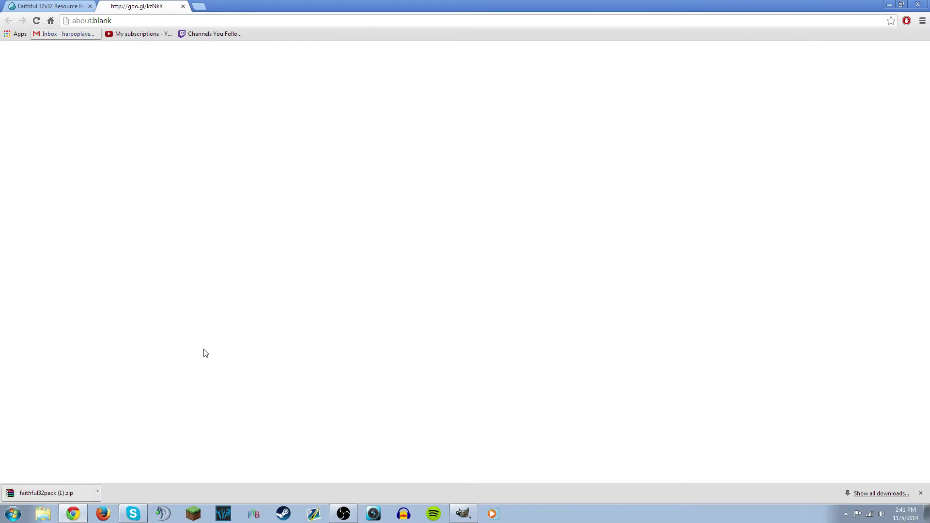
left_click(183, 6)
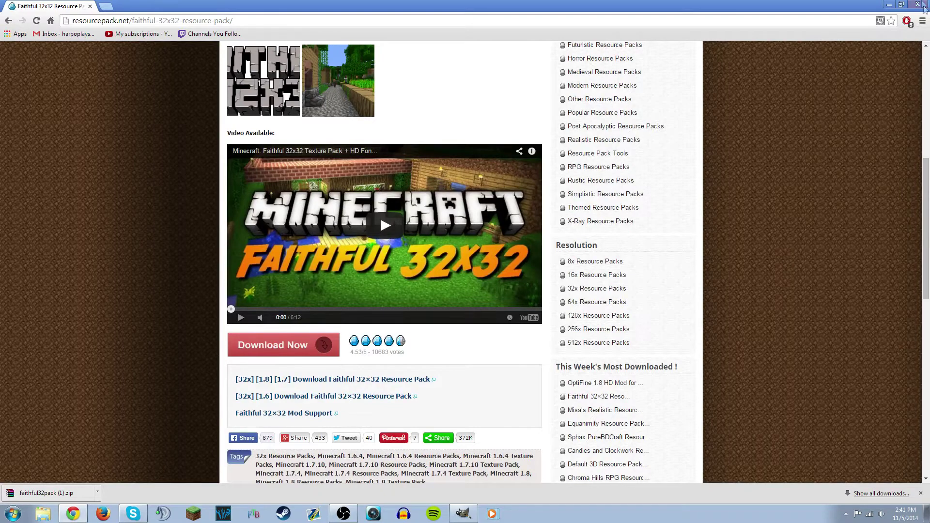
left_click(923, 8)
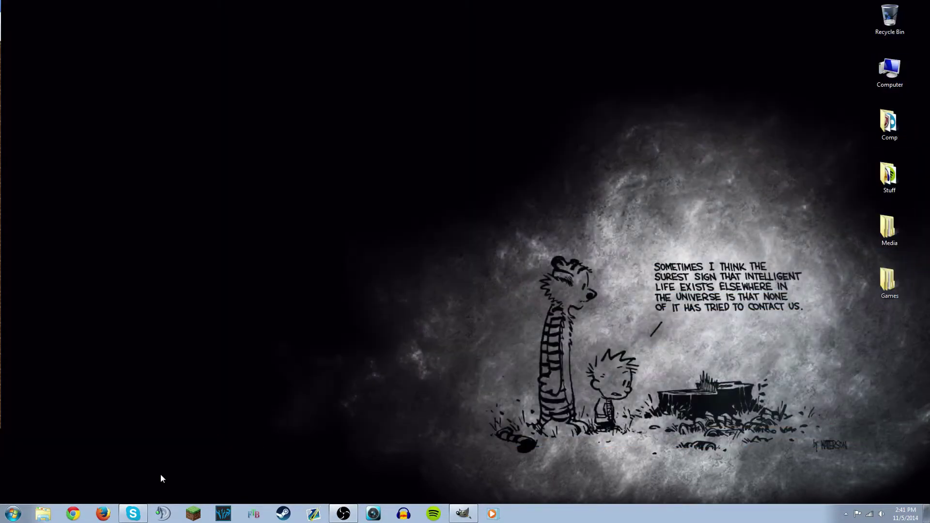
Move faithful32pack (1).zip from the Downloads folder to the desktop and close the folder window.
left_click(43, 513)
left_click(193, 153)
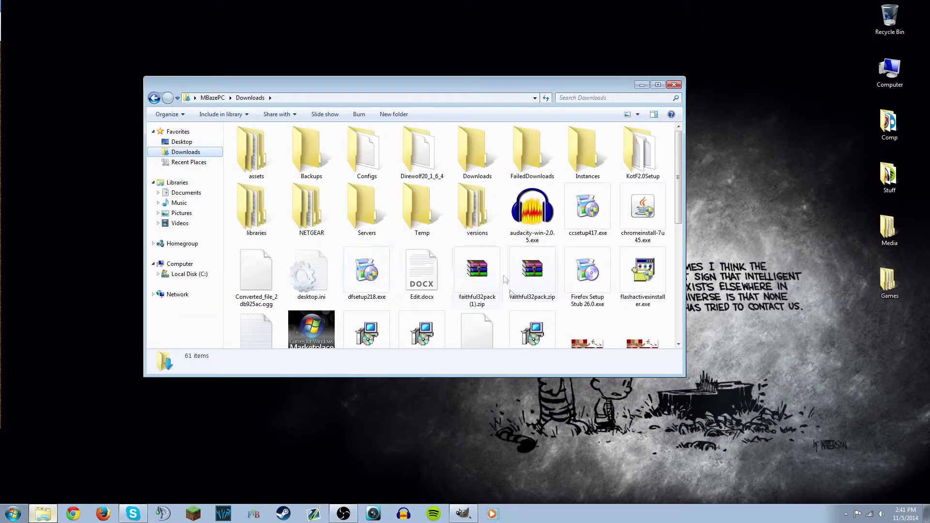
left_click(477, 267)
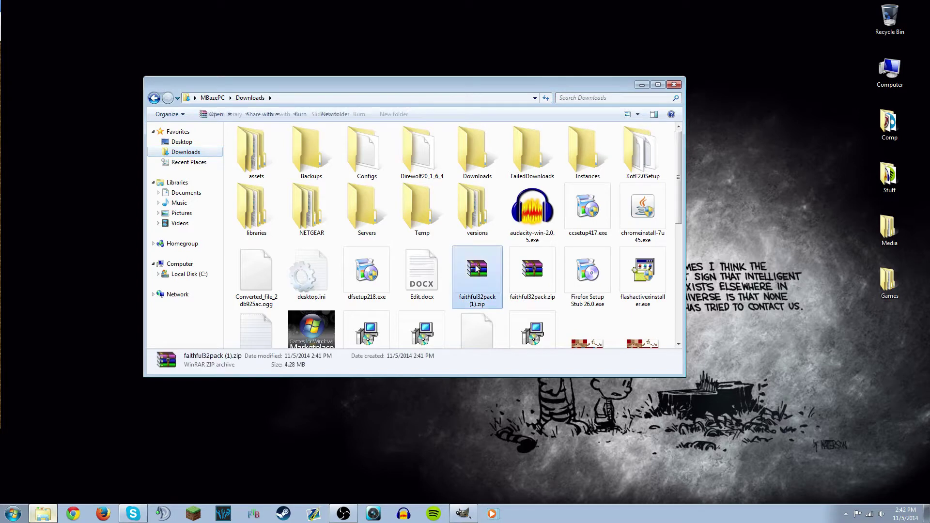
left_click_drag(477, 273, 900, 363)
left_click(673, 85)
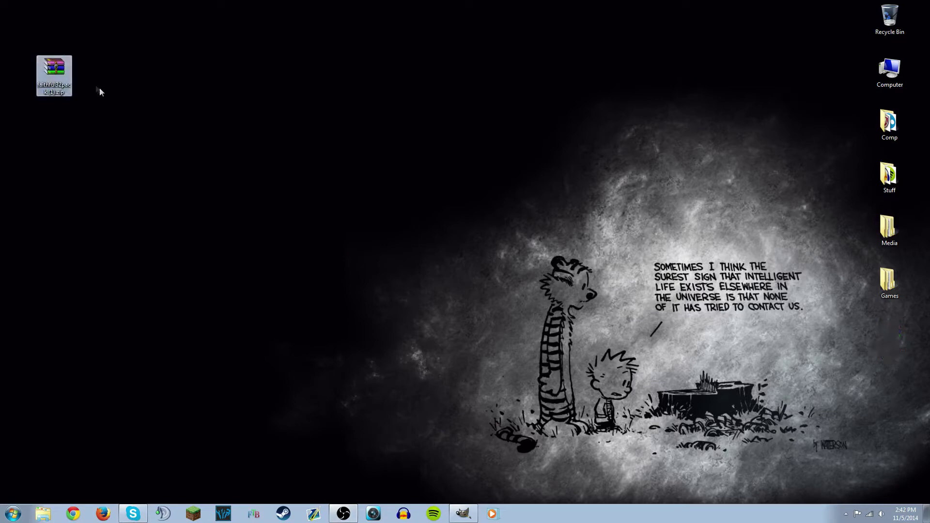
Open the faithful32pack (1).zip archive on the desktop in WinRAR.
right_click(67, 76)
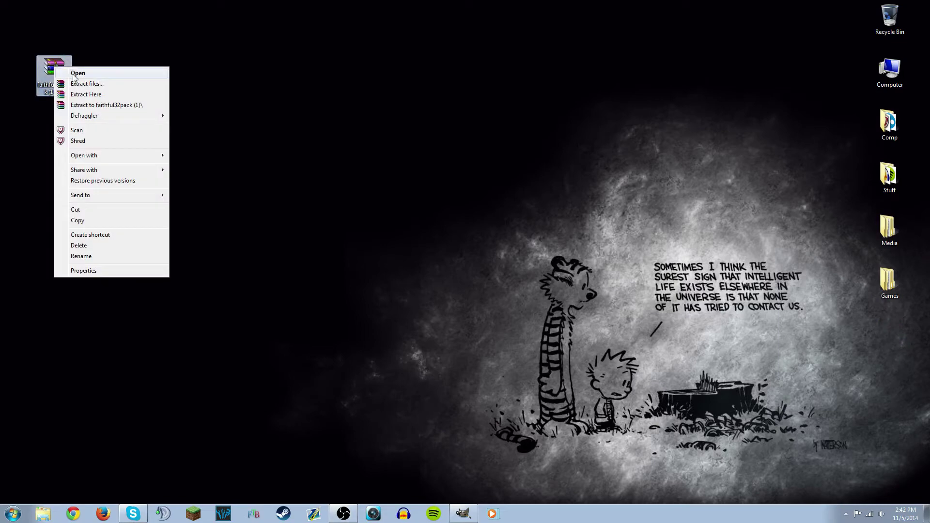
left_click(73, 73)
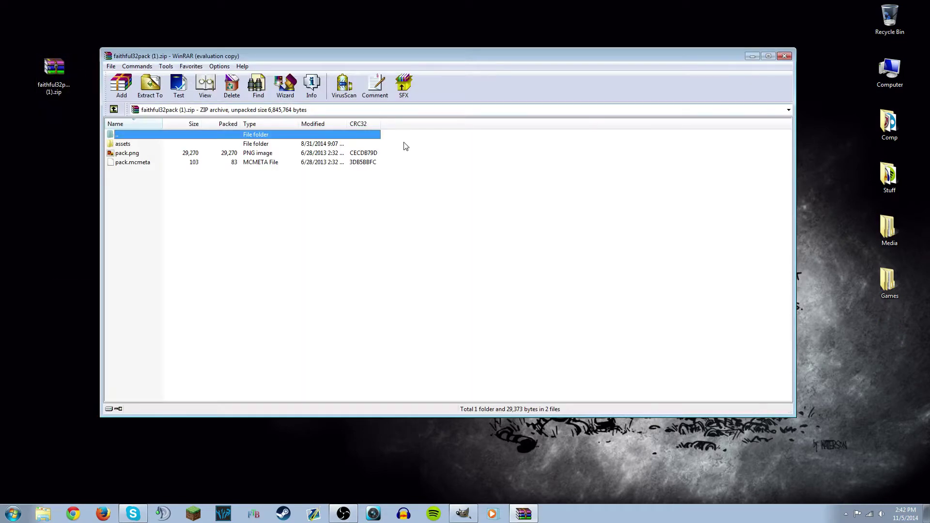
left_click(509, 240)
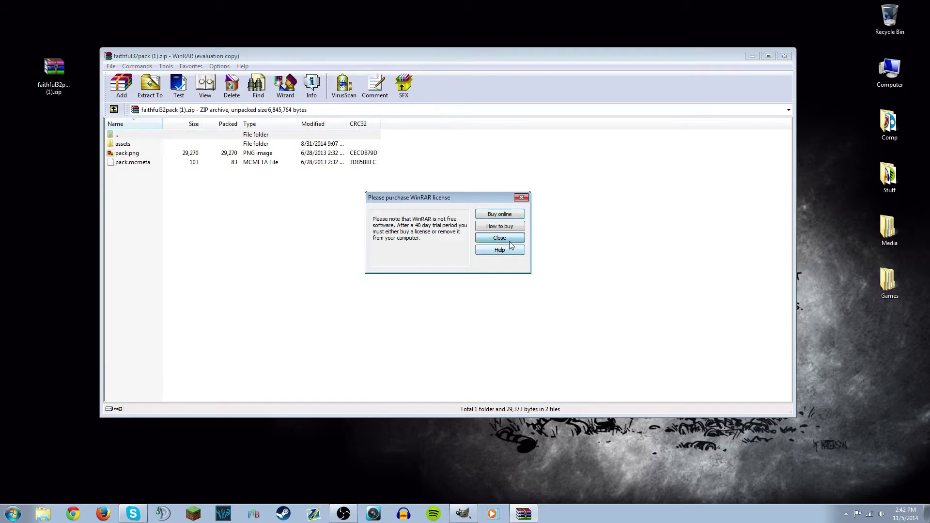
Create a new folder named Faithful on the desktop.
right_click(888, 315)
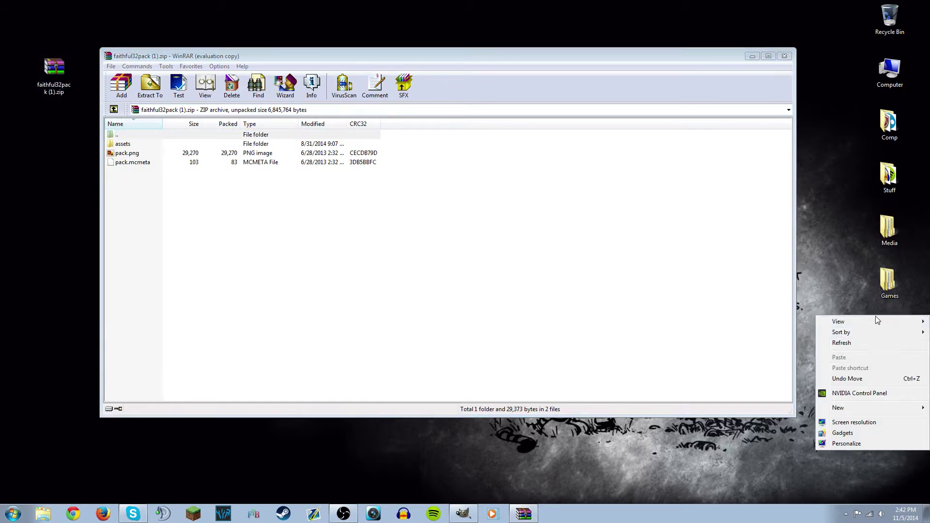
mouse_move(866, 409)
left_click(770, 405)
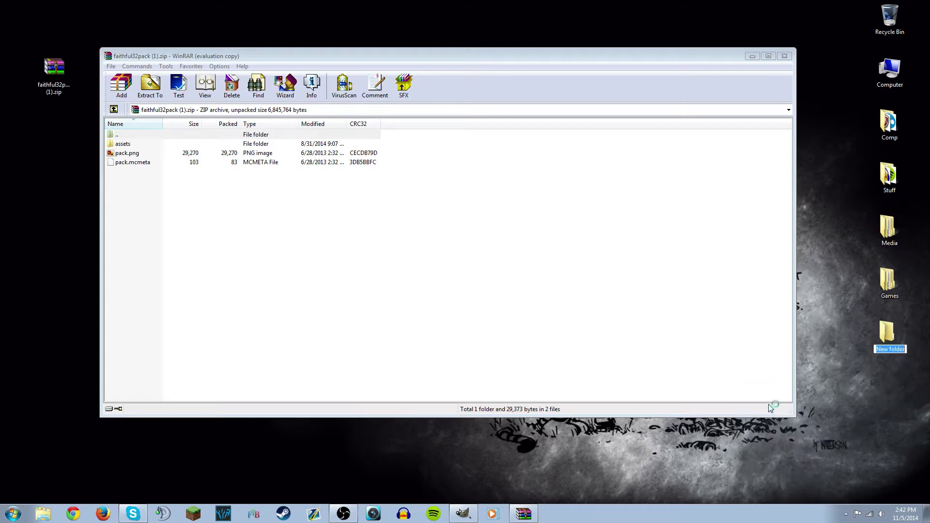
type("Faithful")
key("Return")
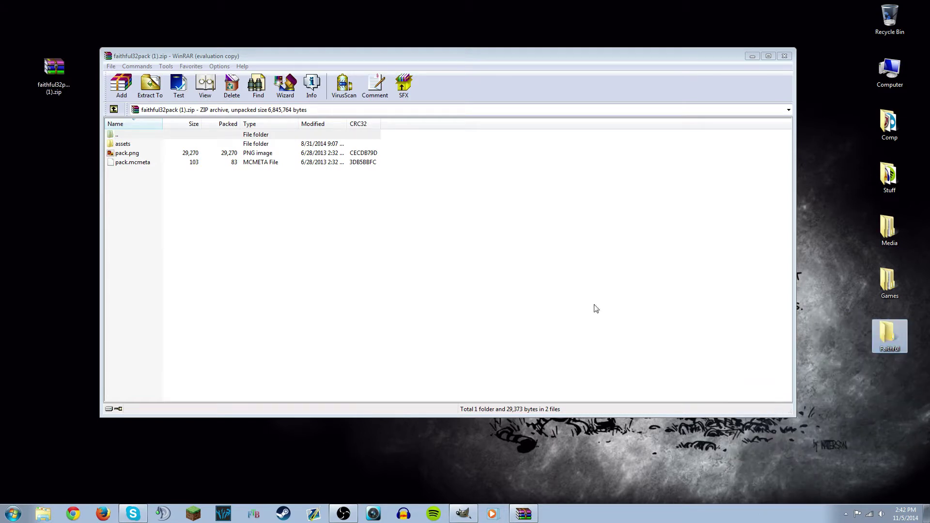
Extract the archive into the desktop's Faithful folder, close WinRAR, and move the zip icon to the desktop's free corner.
left_click(149, 92)
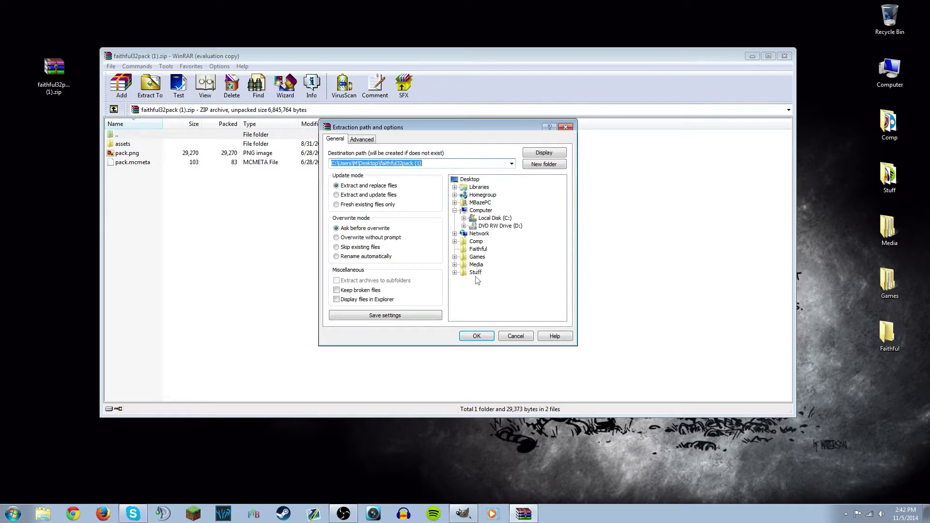
left_click(477, 249)
left_click(480, 335)
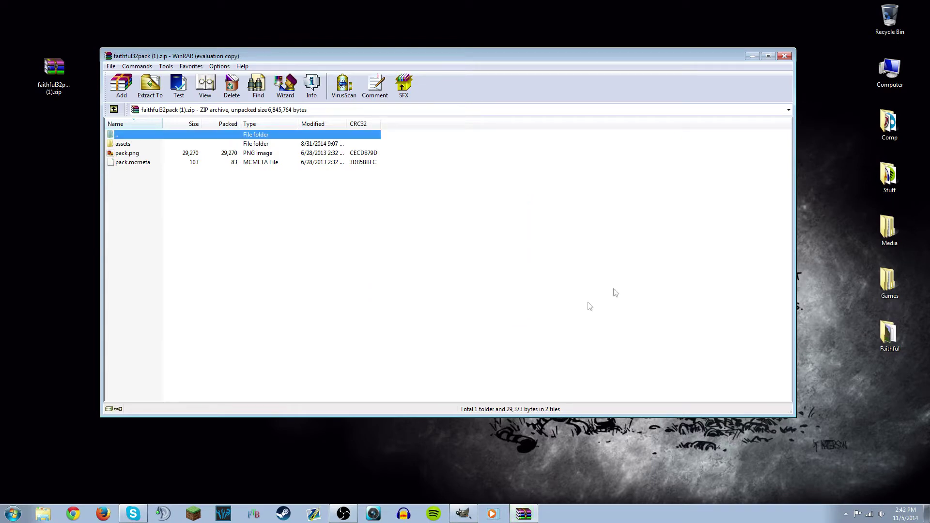
left_click(784, 56)
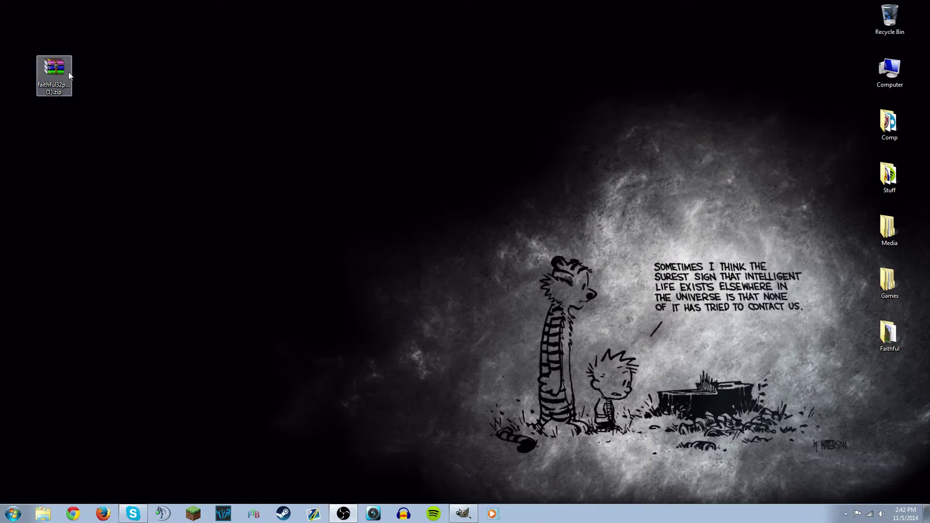
left_click_drag(68, 74, 29, 28)
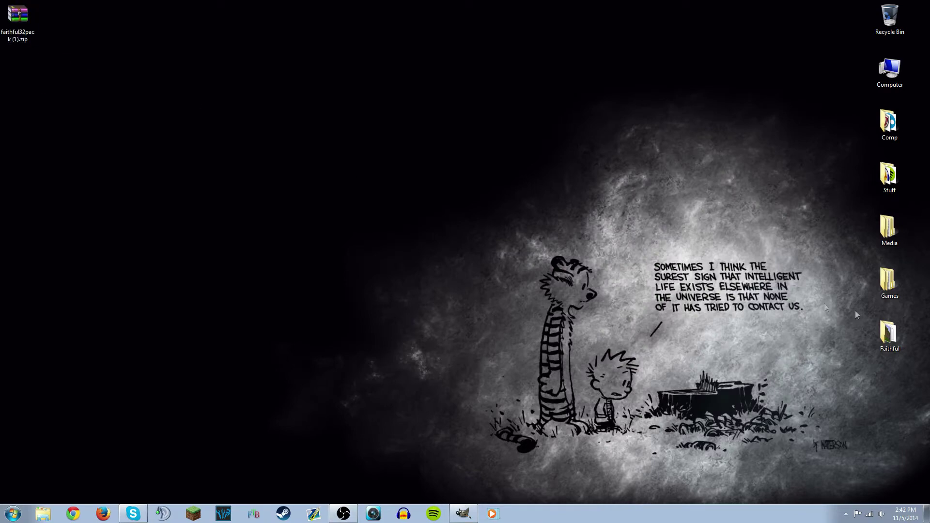
Open assets > minecraft > textures > items inside the Faithful folder and locate the diamond tool textures.
double_click(889, 335)
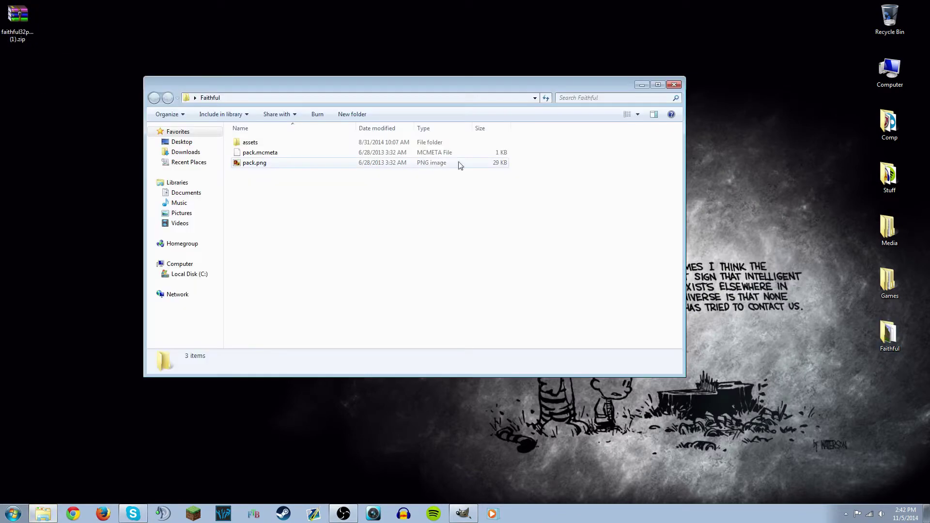
double_click(294, 145)
double_click(295, 145)
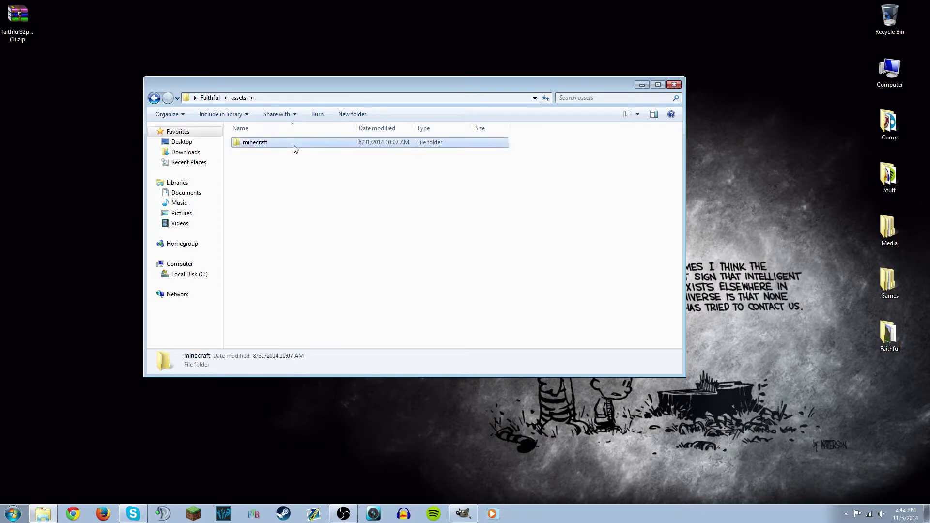
double_click(293, 145)
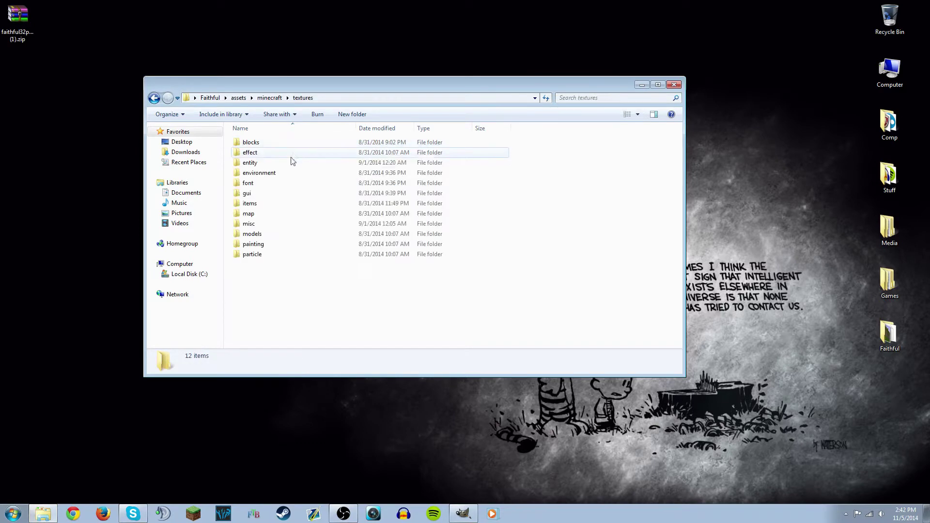
left_click(272, 206)
double_click(272, 210)
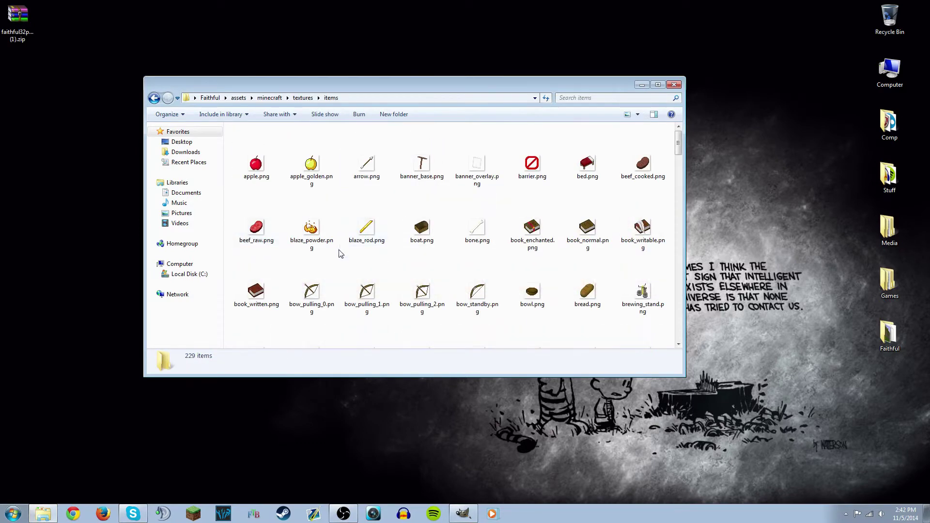
scroll(344, 259, "down", 3)
scroll(345, 260, "down", 3)
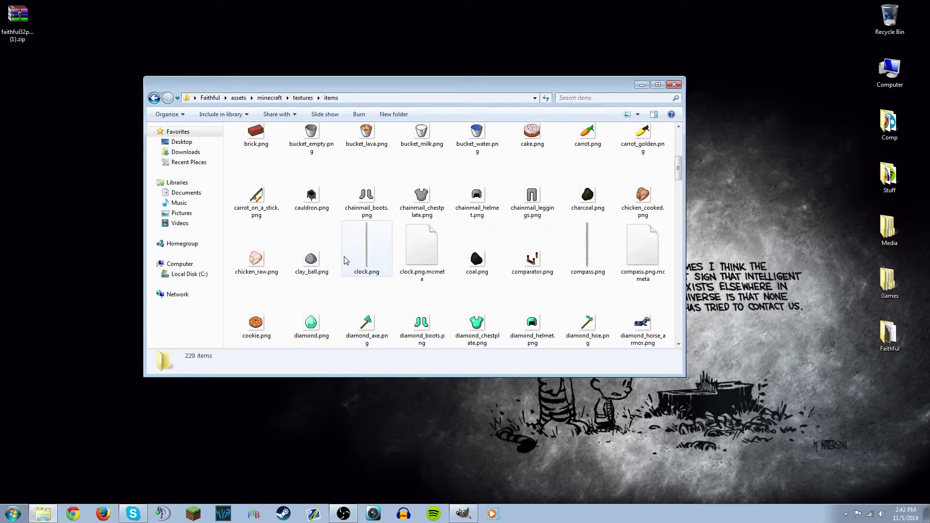
scroll(420, 262, "down", 3)
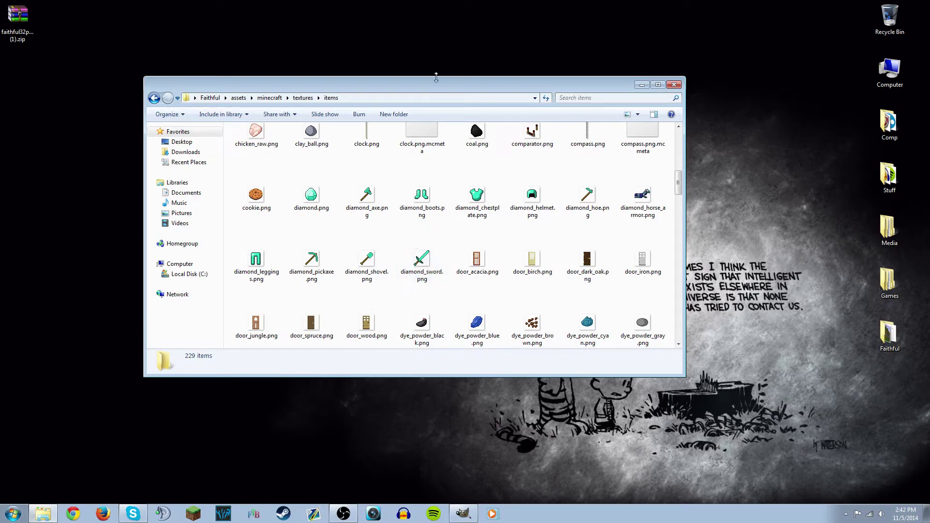
Open diamond_sword.png from the items folder for editing in GIMP.
left_click_drag(441, 87, 0, 88)
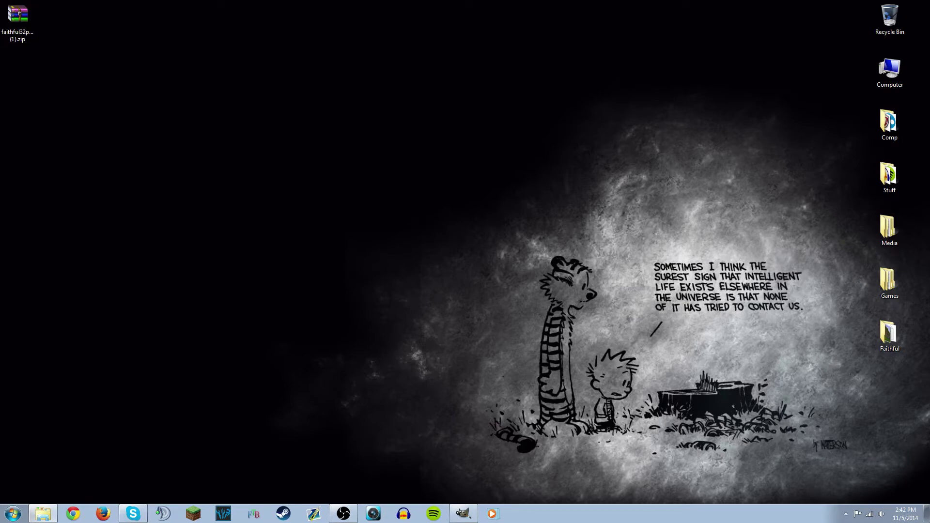
left_click_drag(0, 130, 339, 131)
right_click(374, 300)
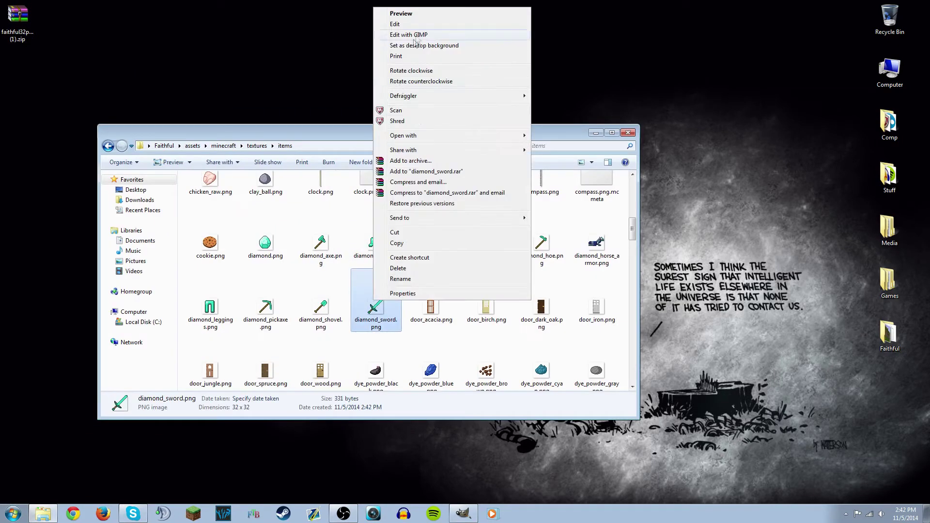
left_click(305, 137)
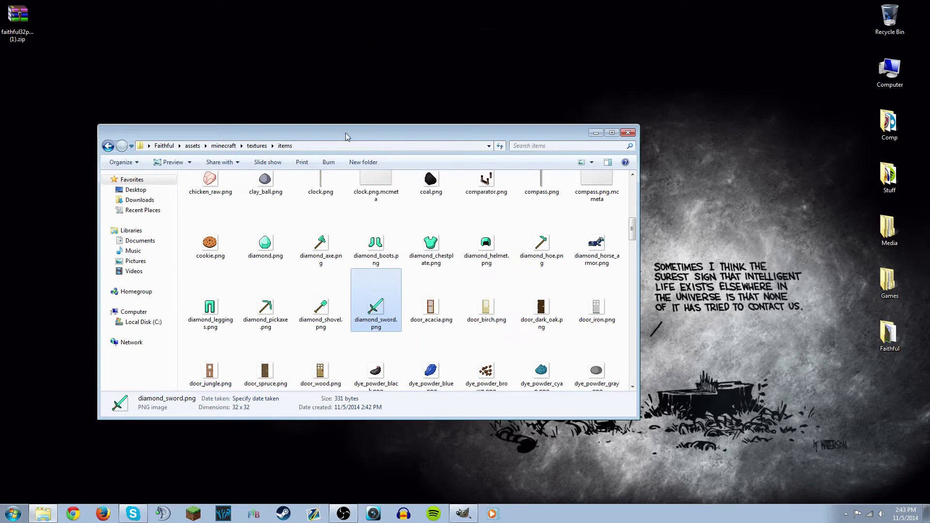
left_click_drag(359, 143, 0, 136)
left_click(463, 513)
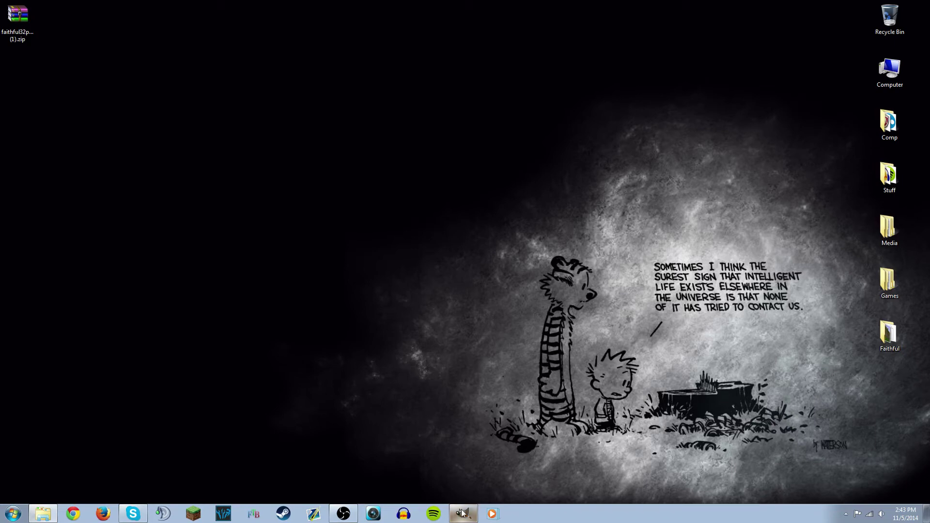
left_click_drag(0, 184, 384, 199)
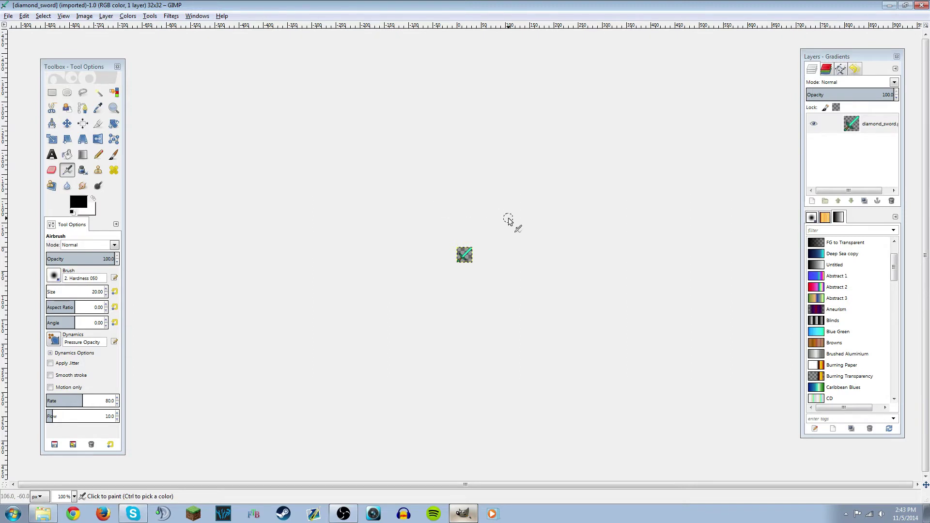
Magnify the tiny sword image with the Zoom tool until the whole sword is displayed at 2300%.
left_click(116, 111)
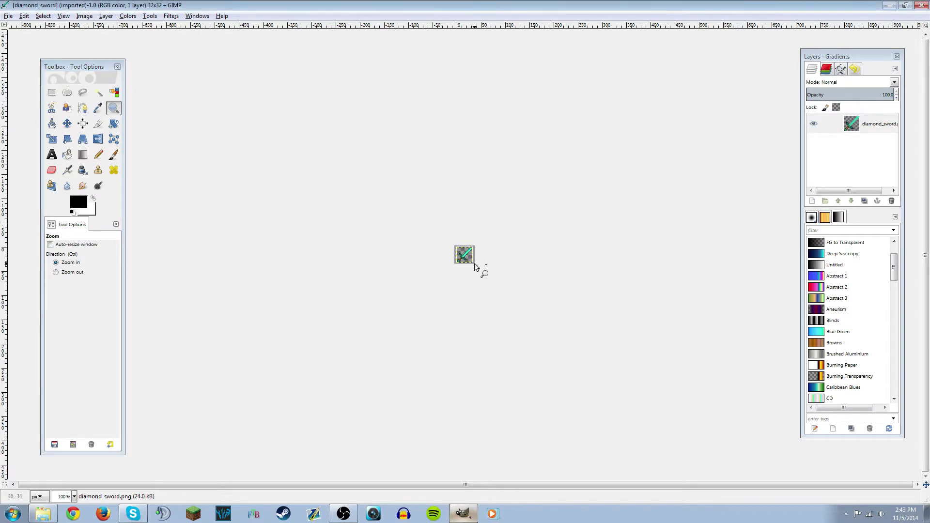
left_click_drag(474, 264, 475, 257)
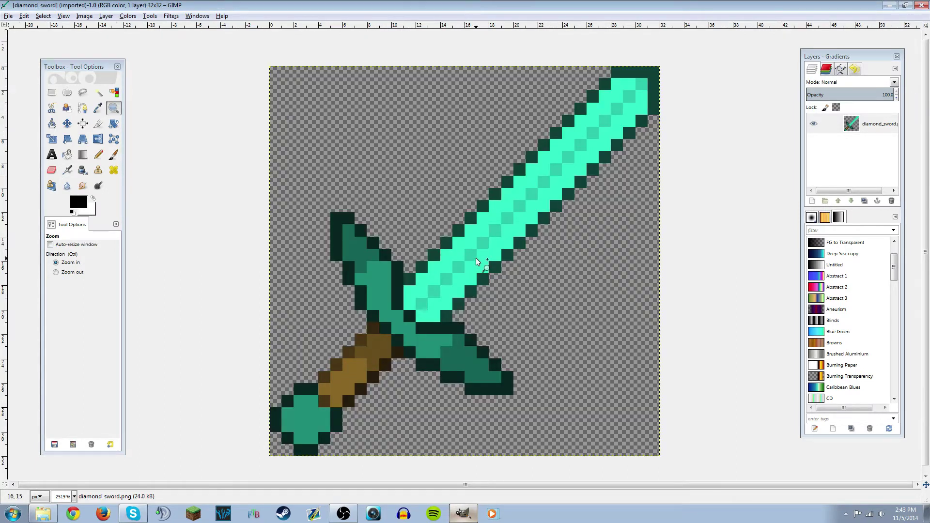
key("ctrl")
left_click(461, 261, "ctrl")
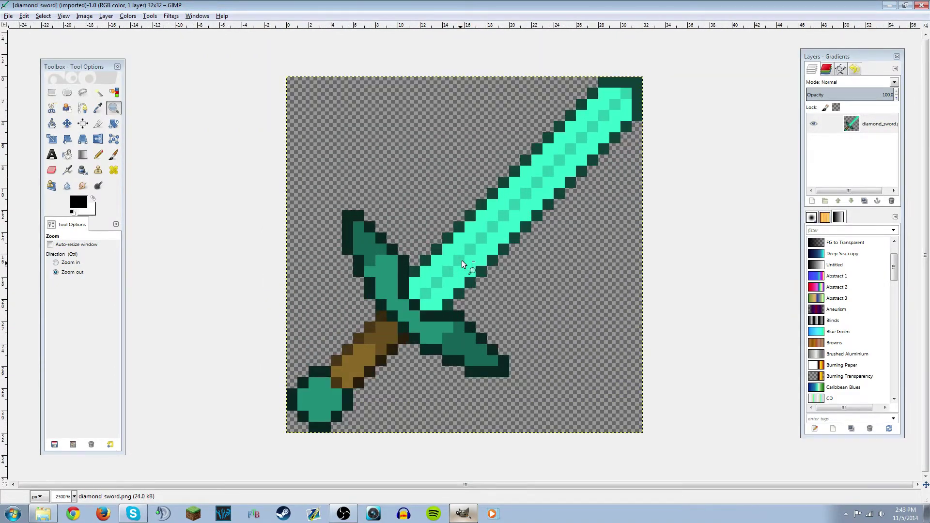
scroll(461, 260, "up", 1)
scroll(462, 260, "down", 1)
key("ctrl")
left_click(459, 257, "ctrl")
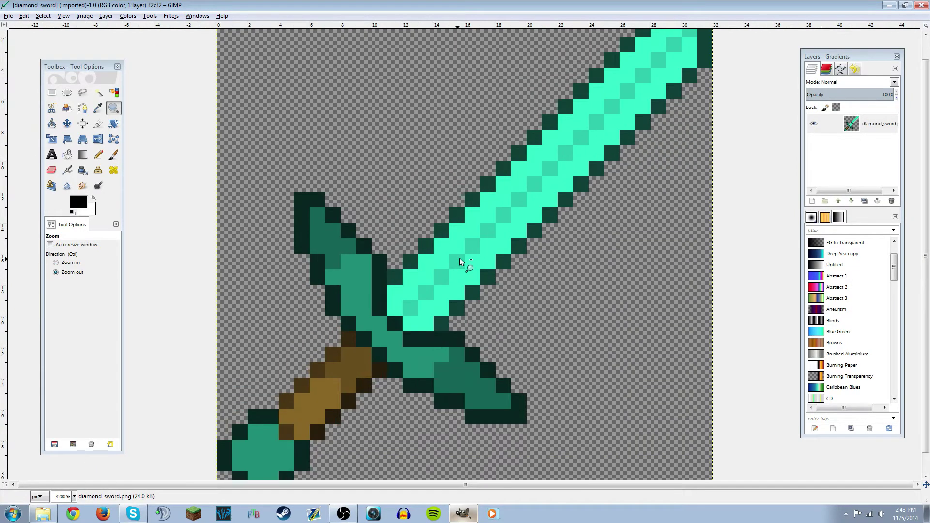
left_click(459, 257)
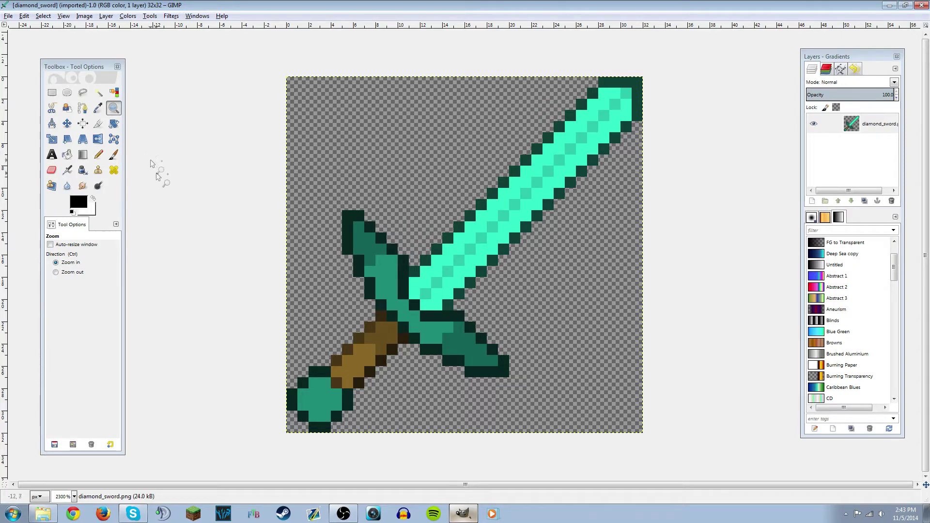
Choose the Paintbrush and set its brush size to 1.
left_click(115, 154)
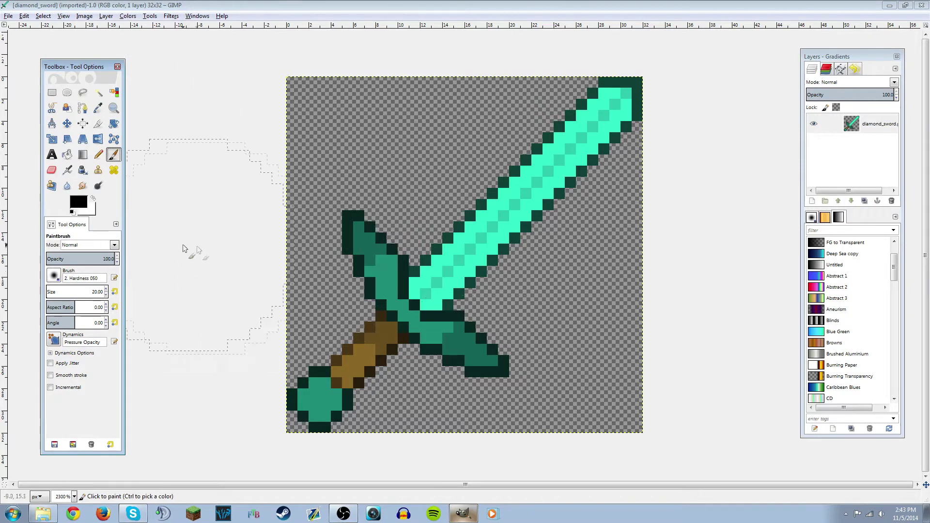
left_click(101, 291)
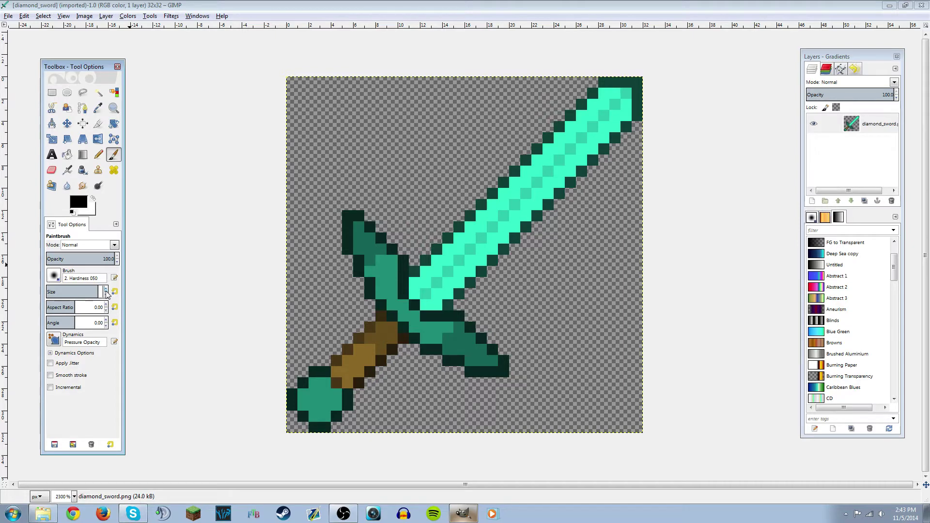
key("Return")
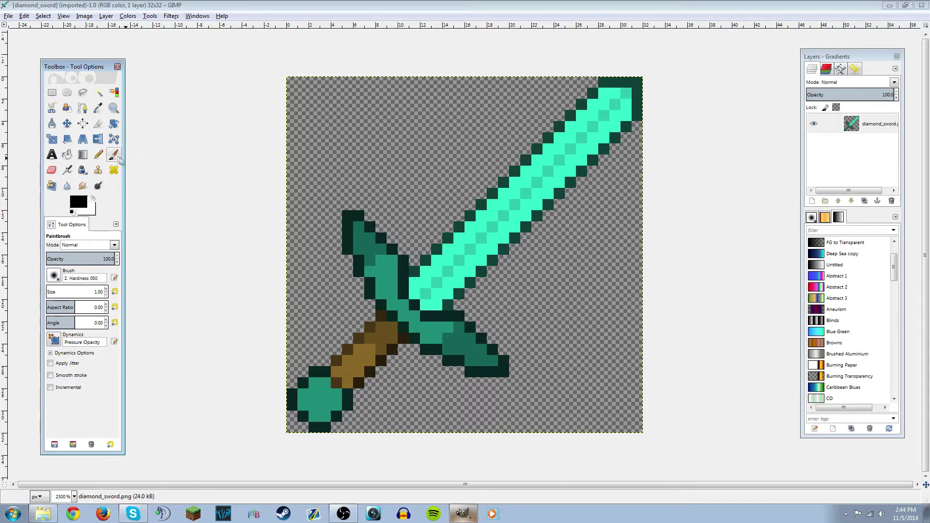
Try one black outline pixel with the Pencil and one with the Paintbrush near the blade's base, and undo both.
left_click(104, 155)
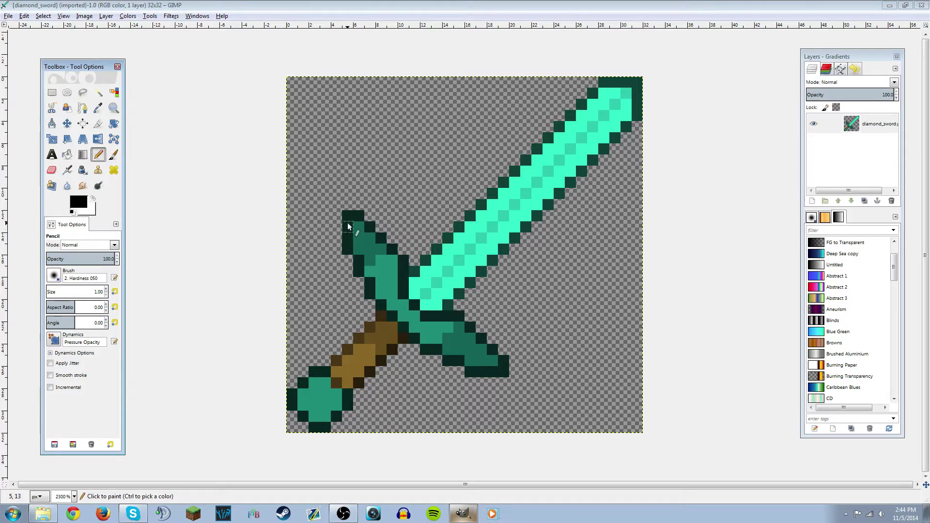
left_click(417, 271)
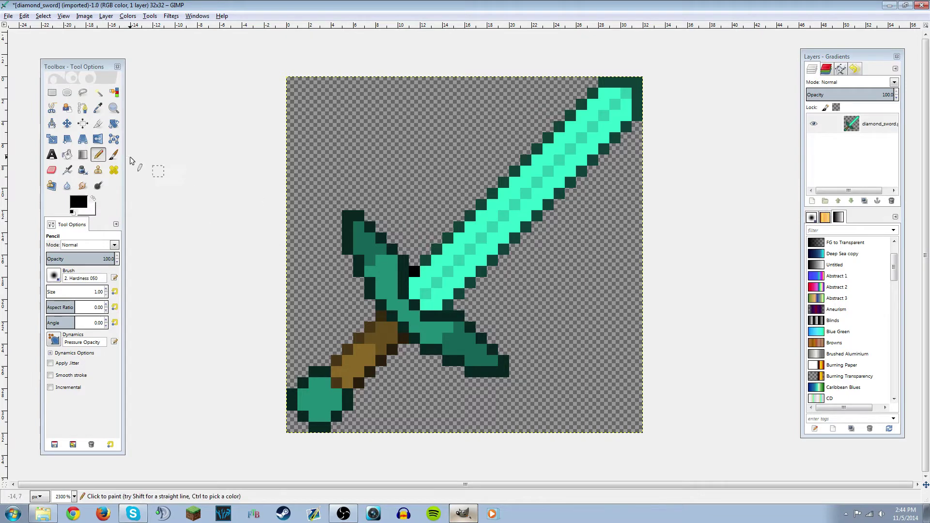
left_click(113, 154)
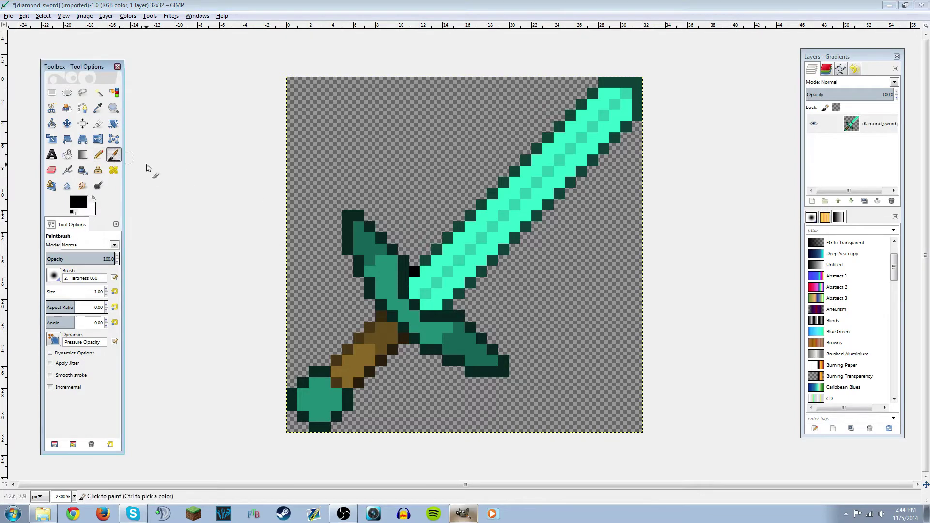
left_click(425, 260)
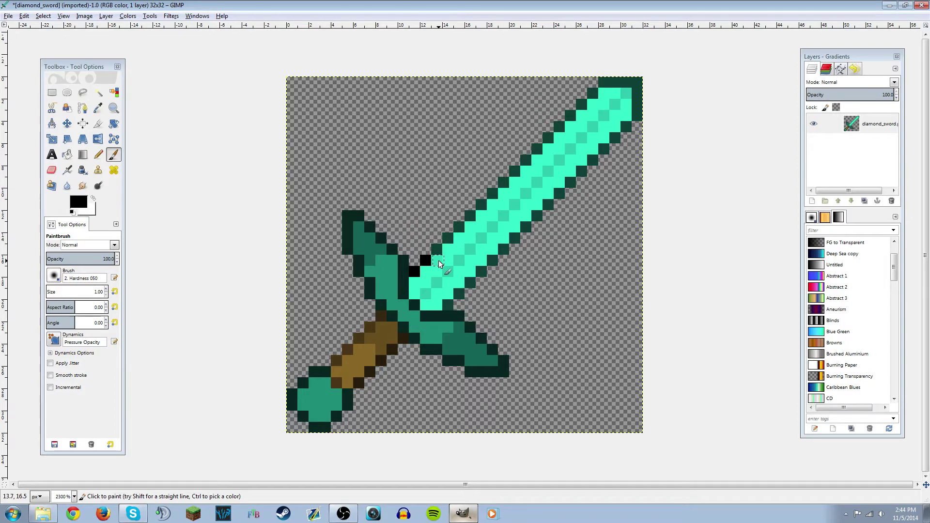
key("ctrl")
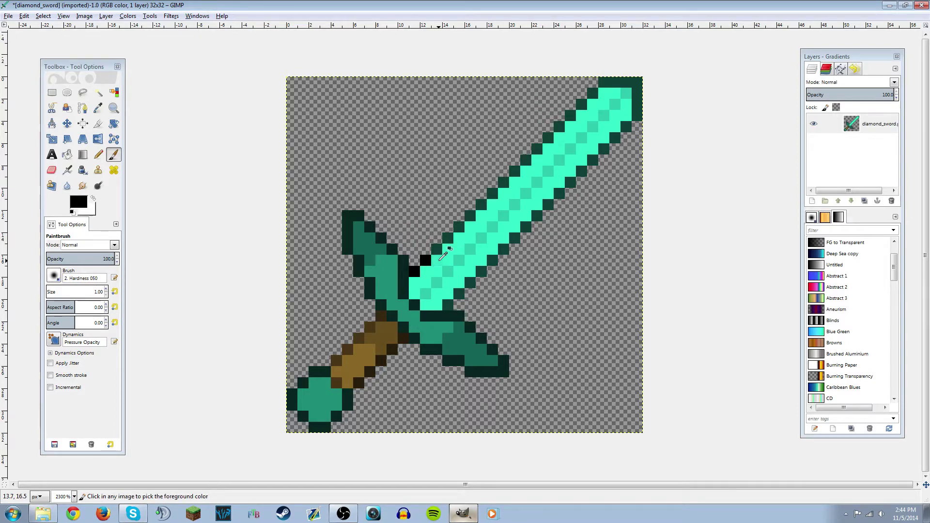
key("ctrl+z")
key("ctrl+z")
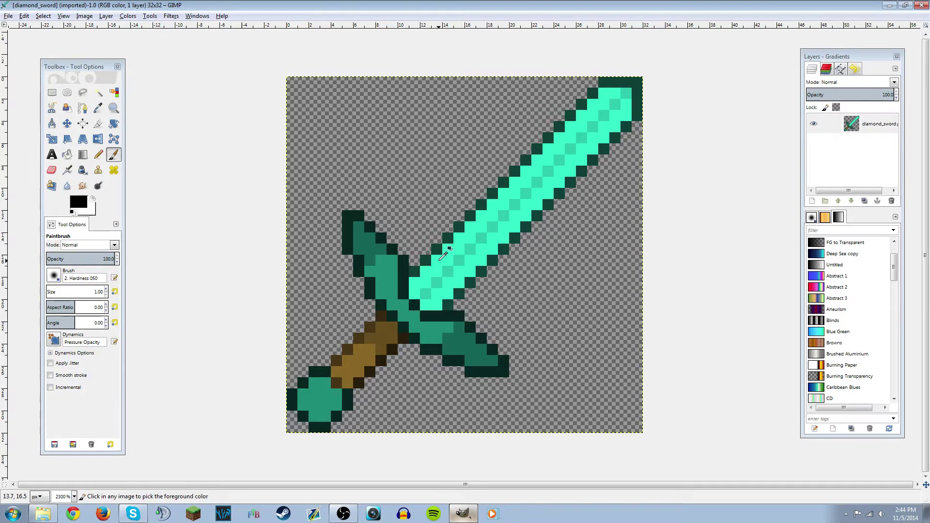
left_click(26, 16)
left_click(205, 145)
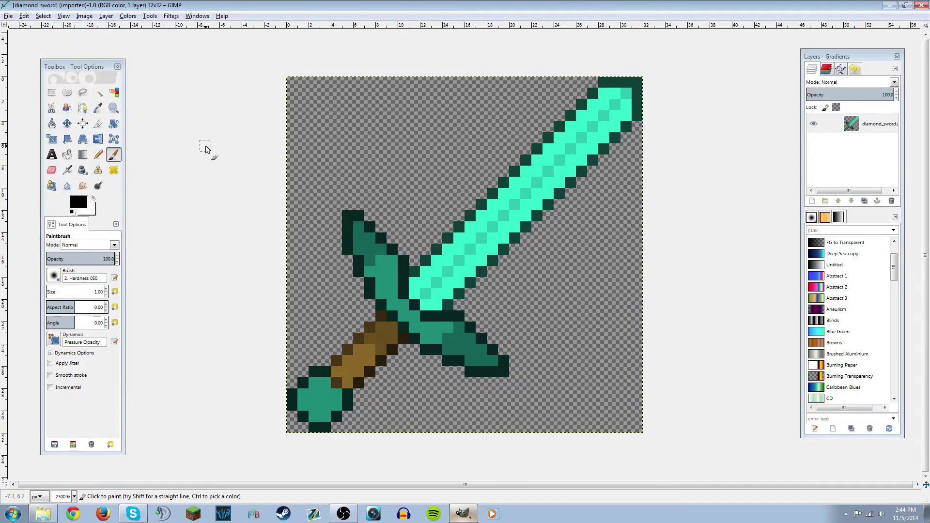
Try filling the blade's upper strip and the guard's middle with black using Bucket Fill, and undo it.
left_click(66, 154)
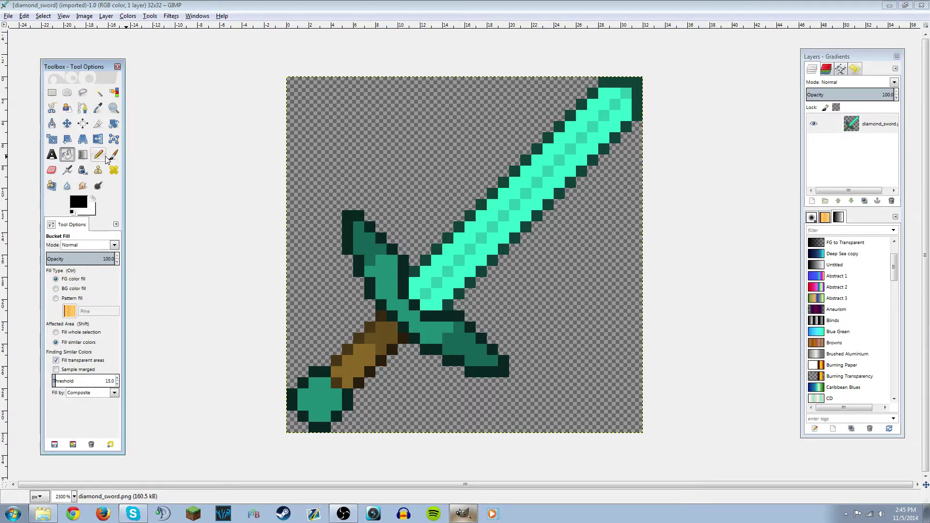
left_click(463, 250)
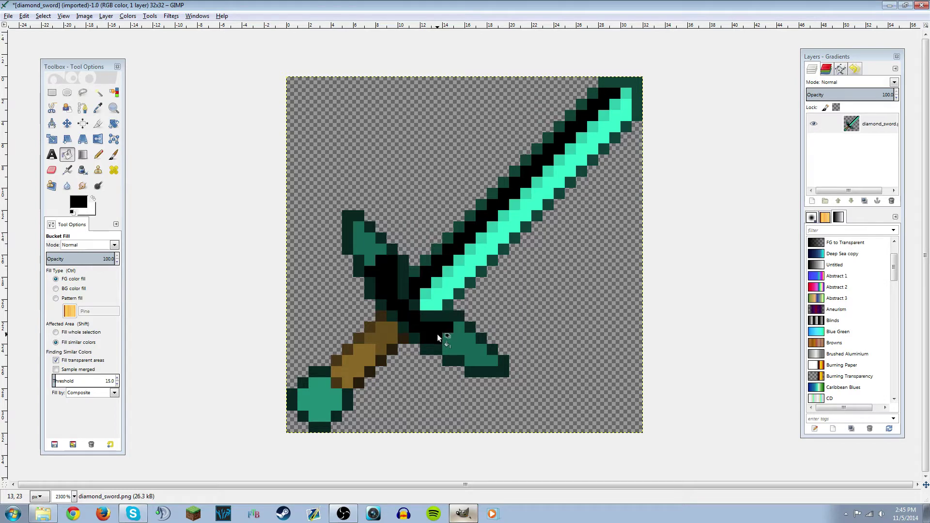
key("ctrl+z")
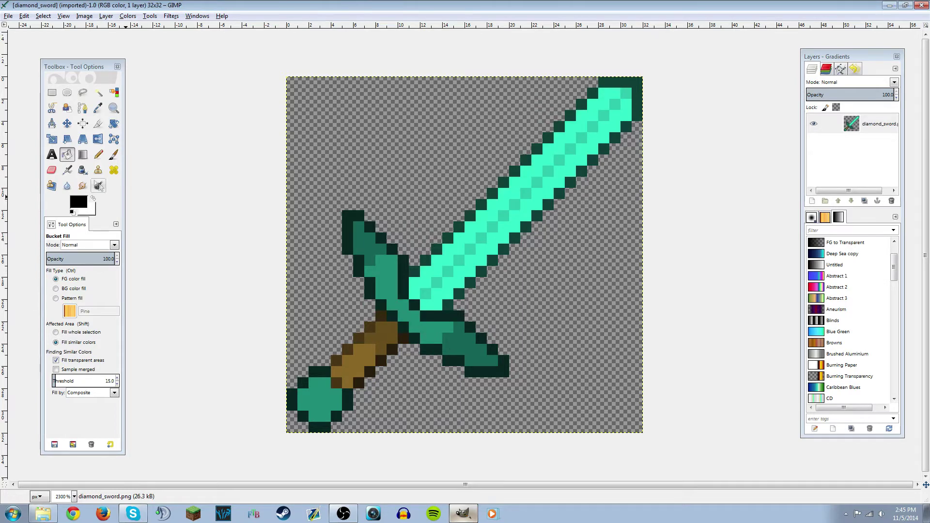
Try erasing an outline pixel near the blade's base with the size 1 Eraser, and undo it.
left_click(51, 170)
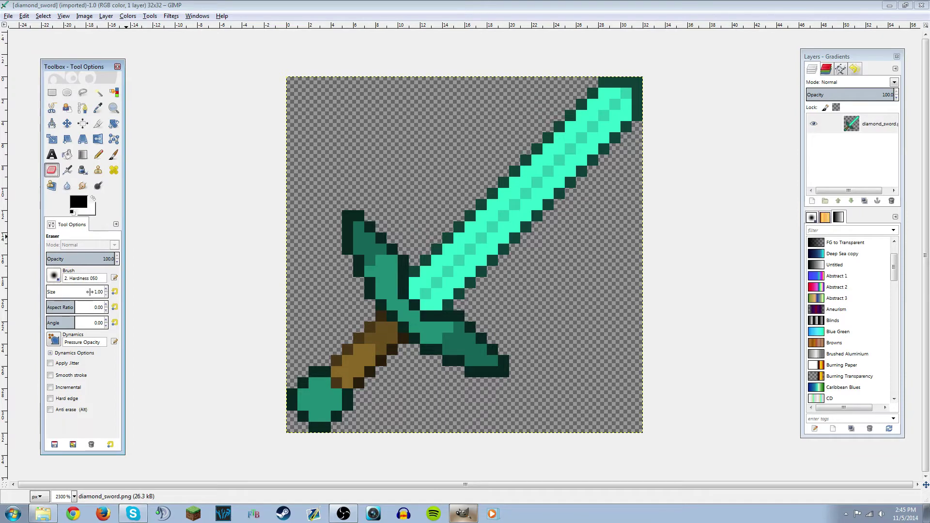
left_click(113, 154)
key("shift+e")
left_click(413, 272)
key("ctrl")
key("ctrl+z")
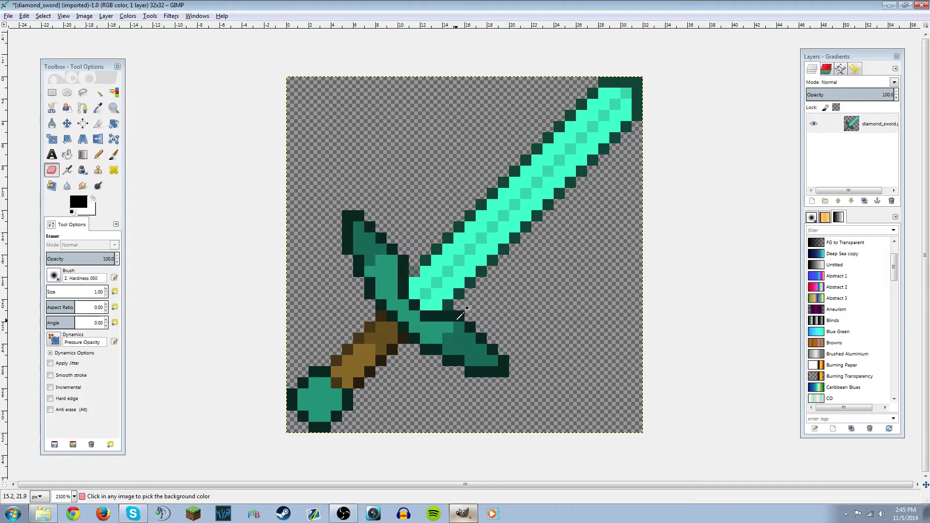
Sample the blade's dark green outline and its bright turquoise as foreground colour with the Color Picker.
left_click(98, 107)
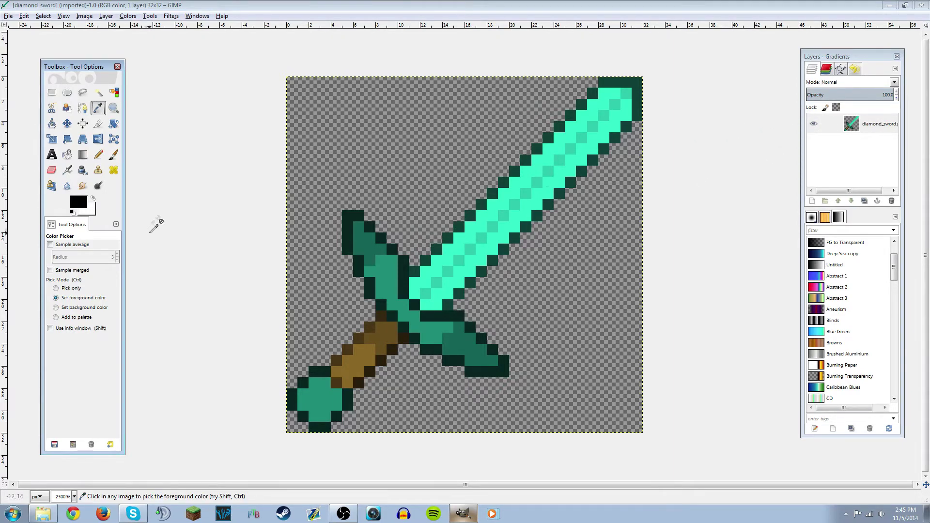
left_click(80, 201)
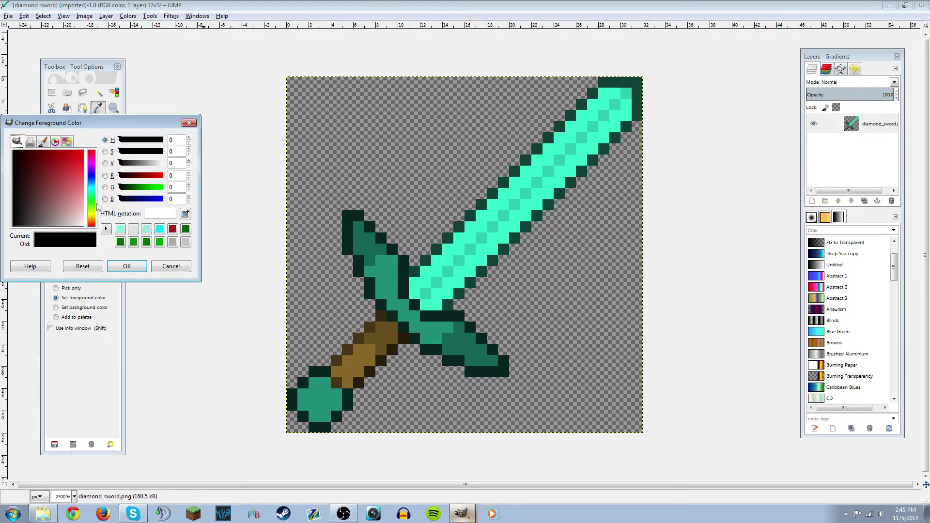
left_click(189, 123)
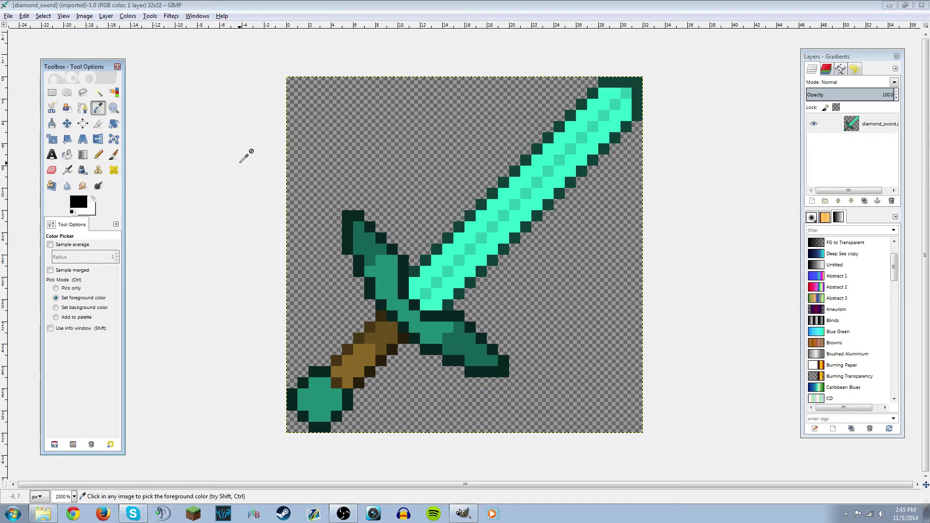
left_click(460, 224)
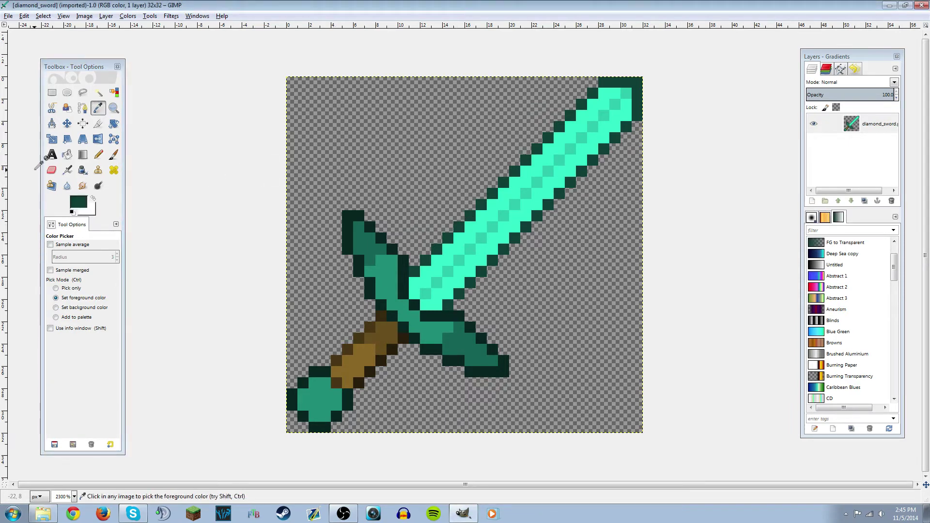
left_click(442, 263)
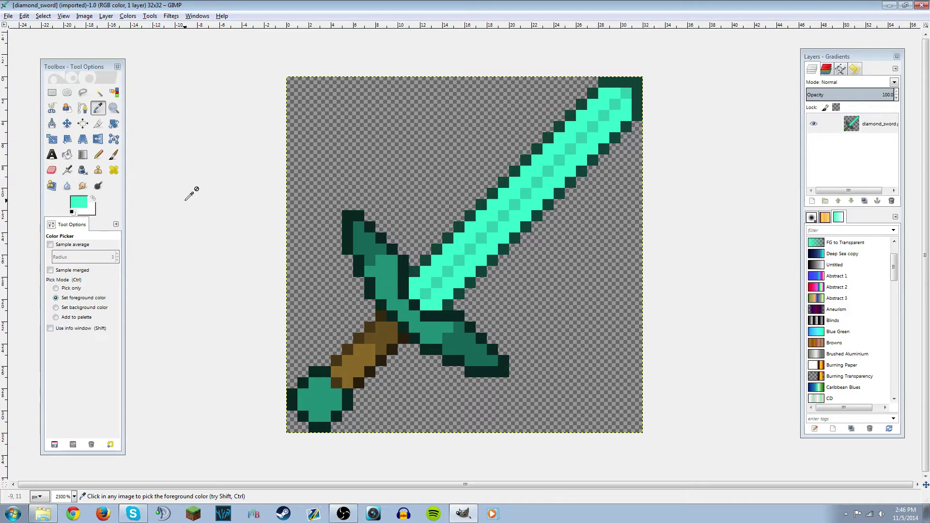
Choose the Pencil and set the foreground colour to bright red.
left_click(102, 157)
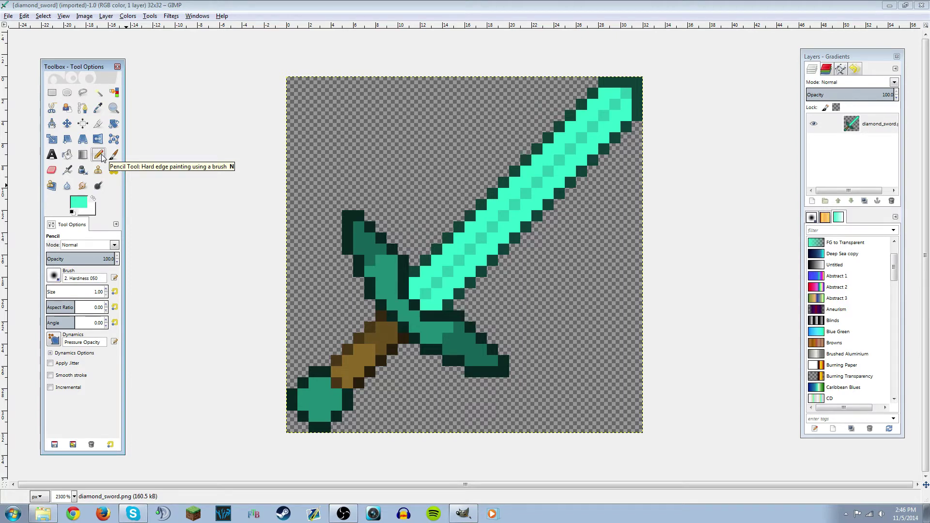
left_click(114, 154)
left_click(97, 157)
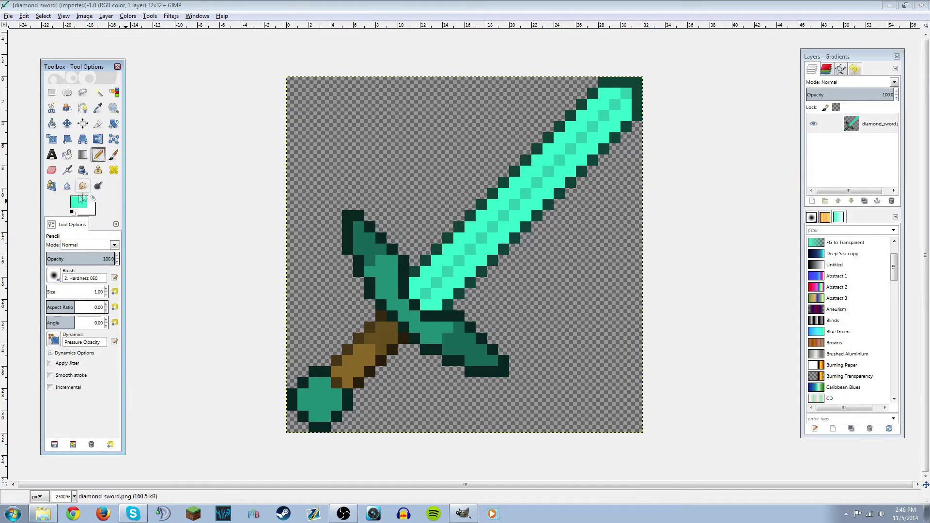
left_click(79, 202)
left_click_drag(93, 161, 92, 151)
left_click(127, 266)
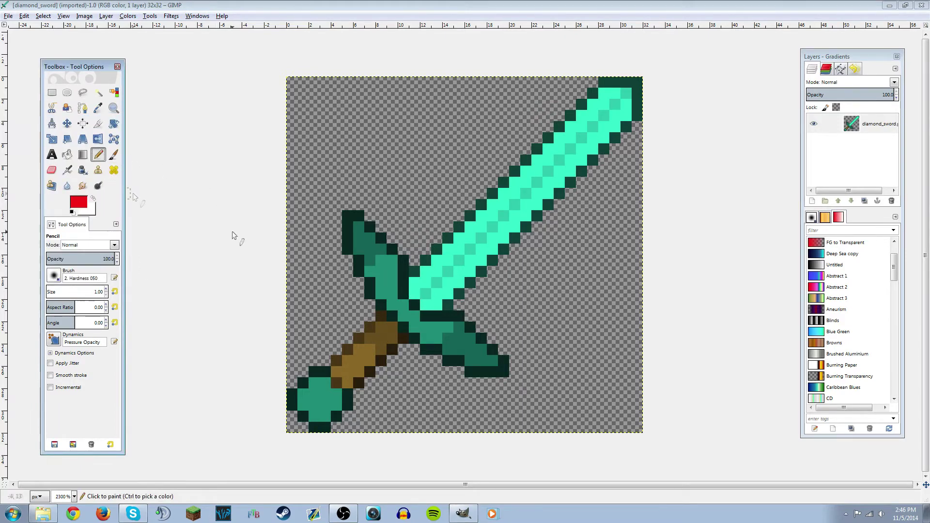
Draw scattered red pixels with the Pencil along the lower half of the blade, across the guard and onto the upper handle.
left_click(425, 282)
left_click(448, 260)
left_click_drag(470, 249, 480, 228)
left_click(503, 205)
left_click(514, 204)
left_click_drag(536, 194, 536, 204)
left_click_drag(503, 227, 492, 238)
left_click_drag(436, 272, 426, 305)
left_click_drag(403, 305, 392, 305)
left_click(447, 348)
mouse_move(369, 305)
left_mouse_down()
mouse_move(402, 326)
mouse_move(392, 271)
left_mouse_up()
mouse_move(380, 338)
left_mouse_down()
mouse_move(358, 370)
mouse_move(414, 316)
left_mouse_up()
Brush faint red over the dark green ends of the sword's guard with the Paintbrush.
left_click(67, 154)
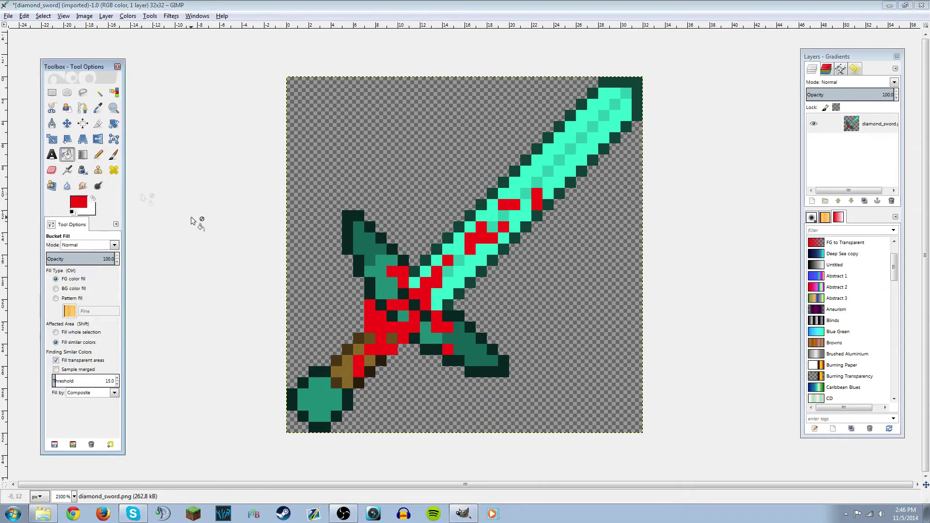
left_click(114, 155)
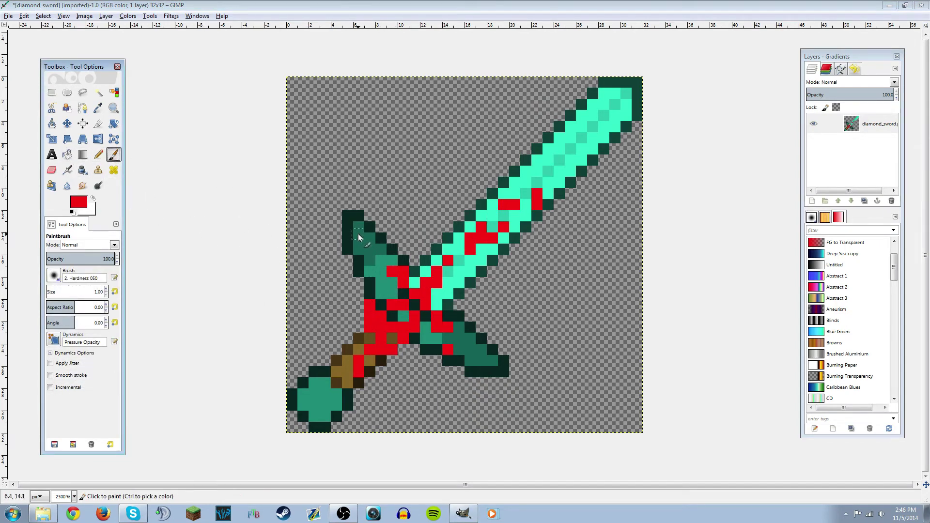
left_click(362, 243)
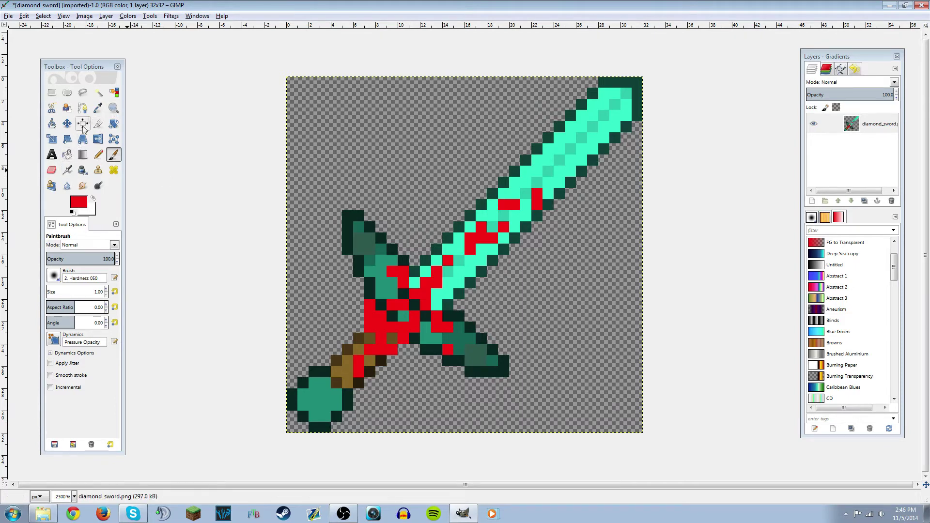
Erase the dark outline pixels at the tip of the sword's upper guard arm with the Eraser.
left_click(98, 108)
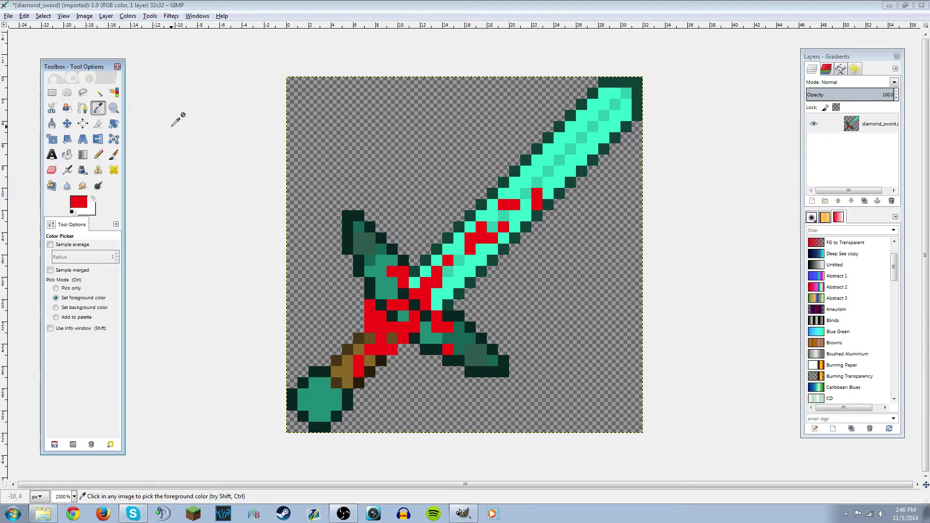
left_click(51, 170)
mouse_move(347, 239)
left_mouse_down()
mouse_move(351, 214)
mouse_move(323, 241)
mouse_move(350, 208)
mouse_move(342, 228)
mouse_move(365, 208)
mouse_move(342, 241)
left_mouse_up()
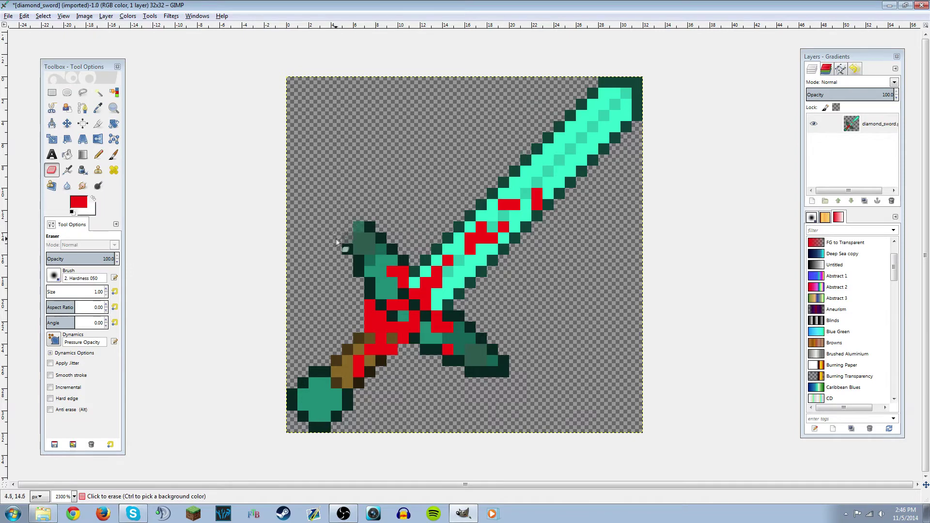
left_click(357, 227)
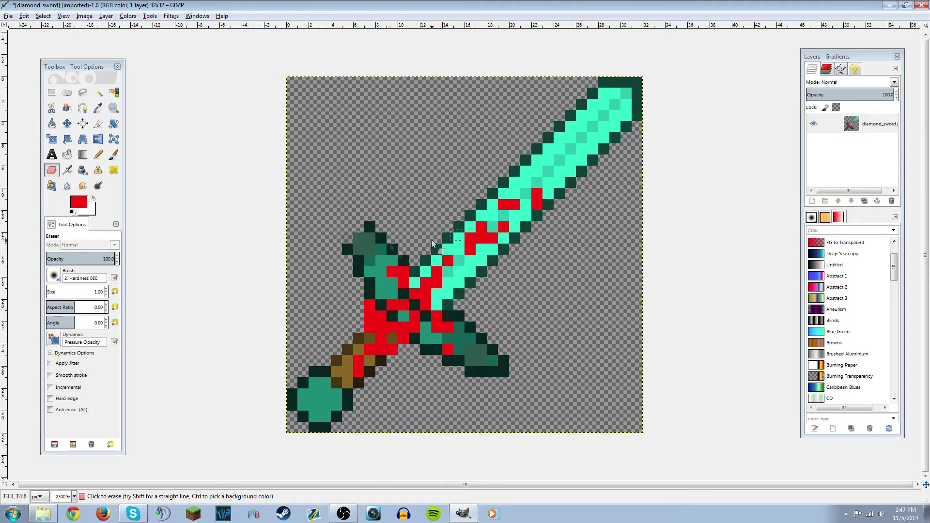
Export the edited image to the Desktop as diamond_sword.png with the offered PNG options.
left_click(8, 16)
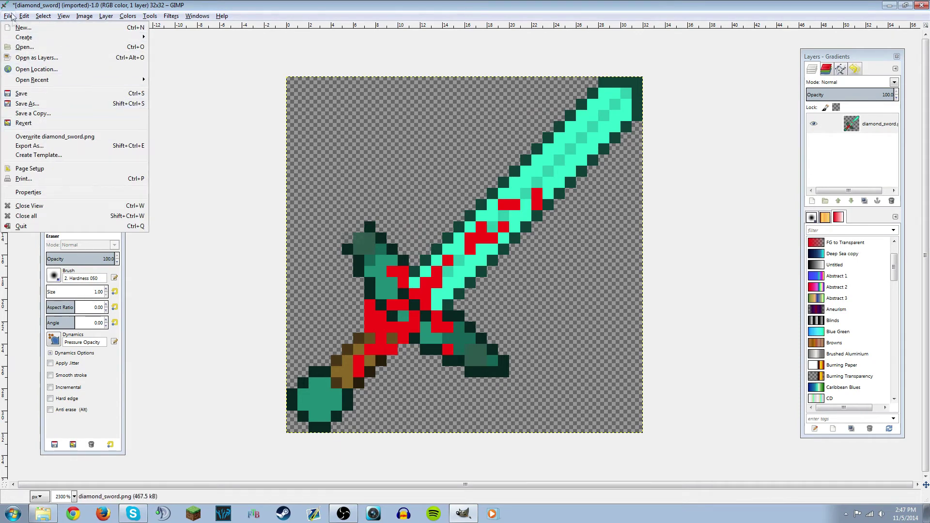
left_click(41, 148)
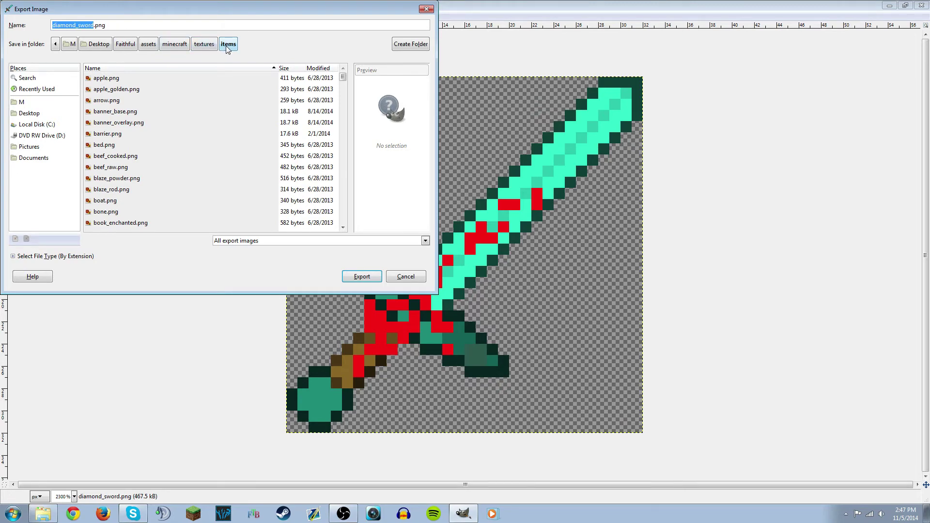
left_click(39, 114)
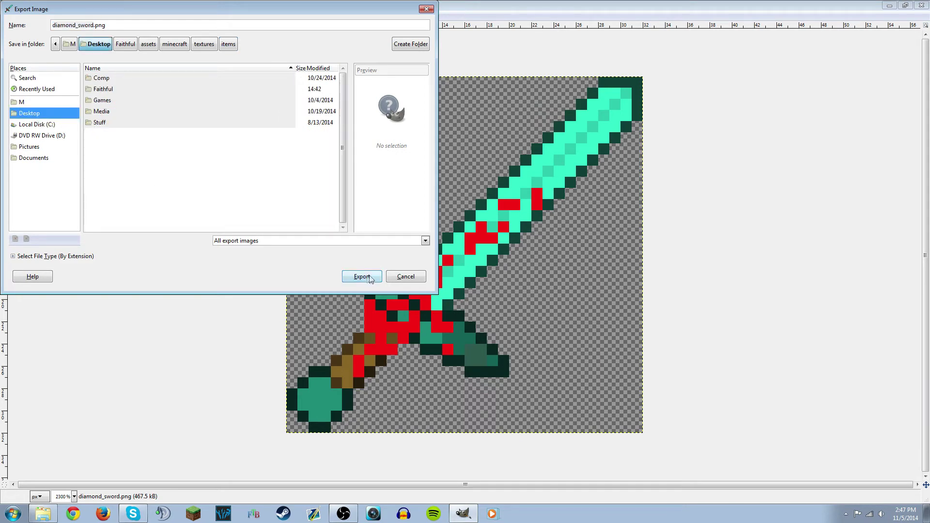
left_click(368, 277)
left_click(476, 348)
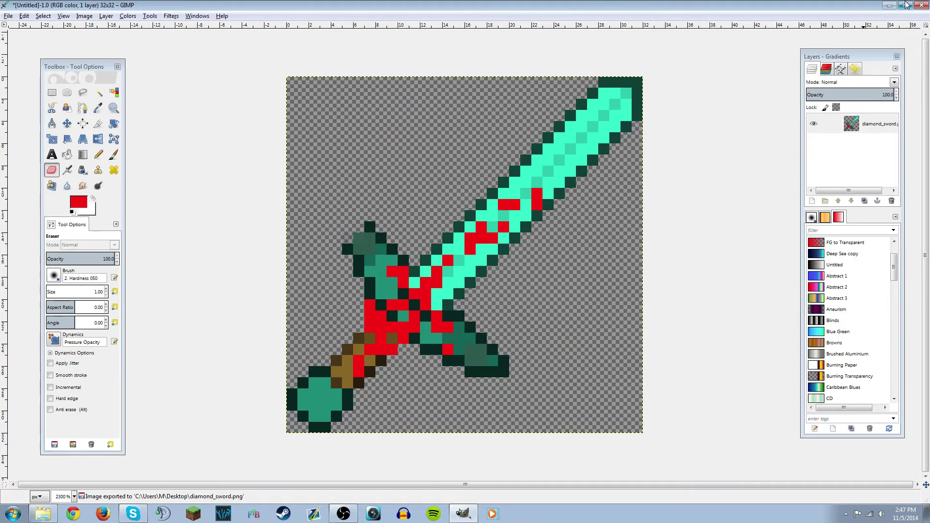
Close the sword image without saving it as a project and quit GIMP.
left_click(921, 5)
left_click(486, 318)
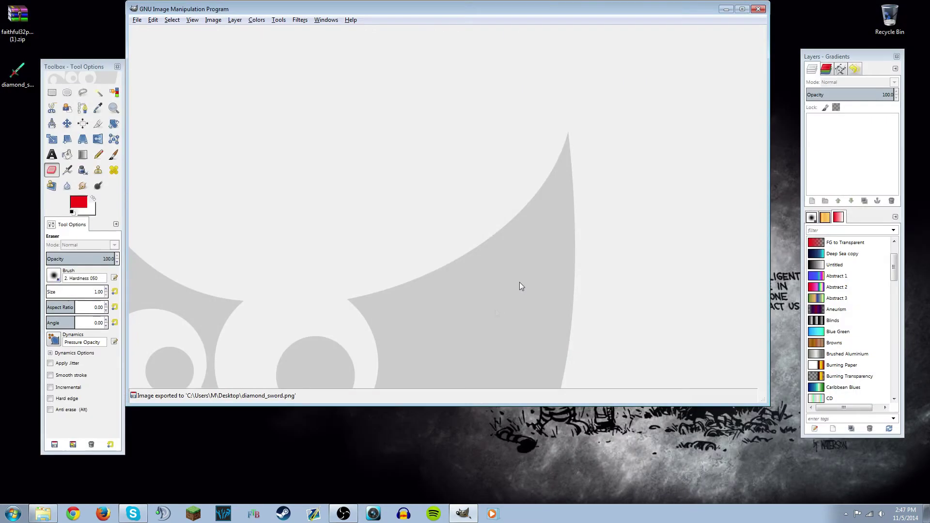
left_click(758, 10)
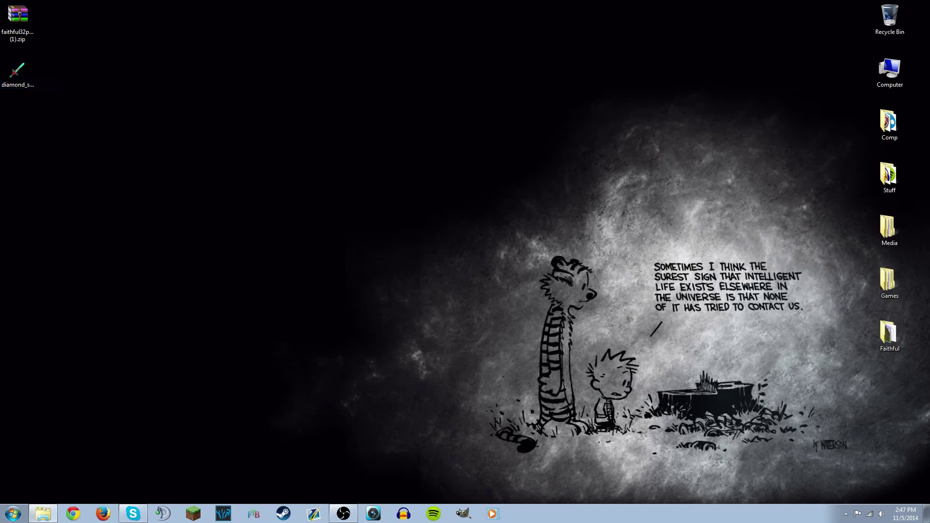
Move the edited diamond_sword.png from the desktop into the Faithful pack's assets/minecraft/textures/items folder and close the folder window.
left_click_drag(0, 72, 544, 66)
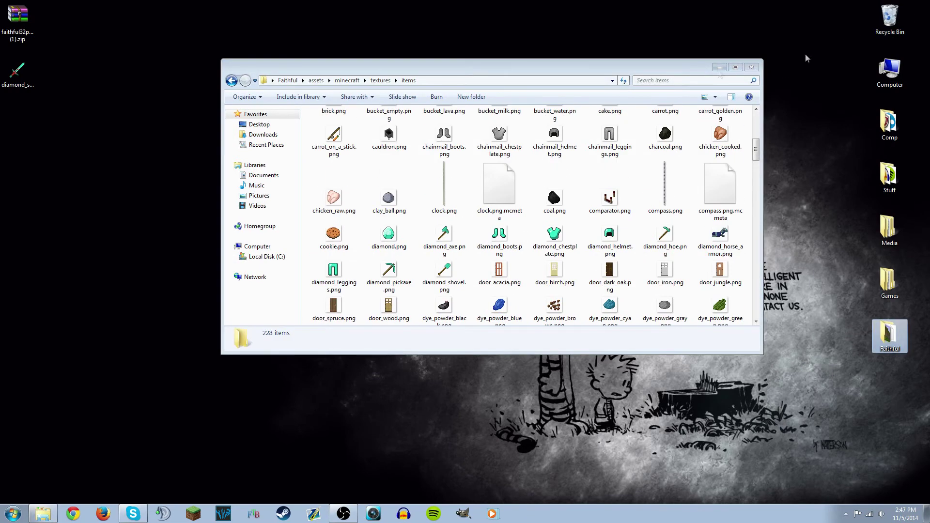
left_click(14, 77)
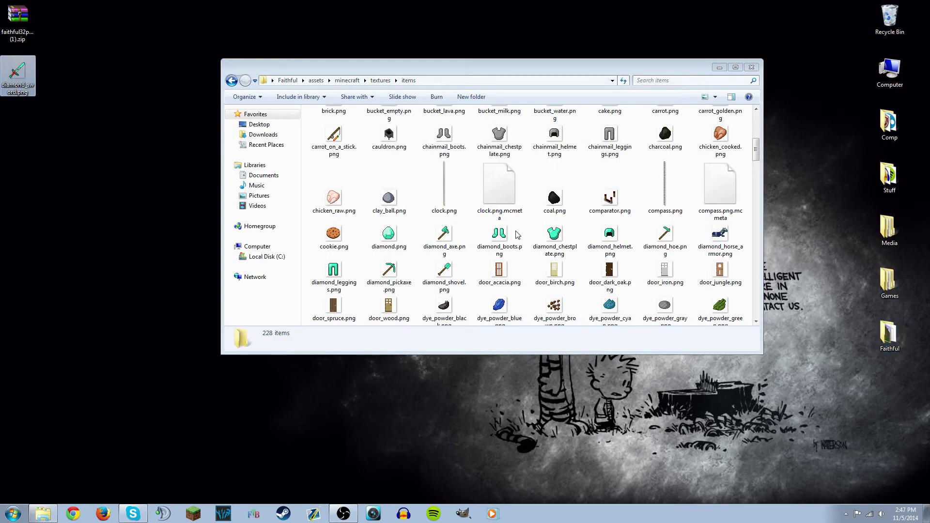
left_click_drag(518, 234, 528, 244)
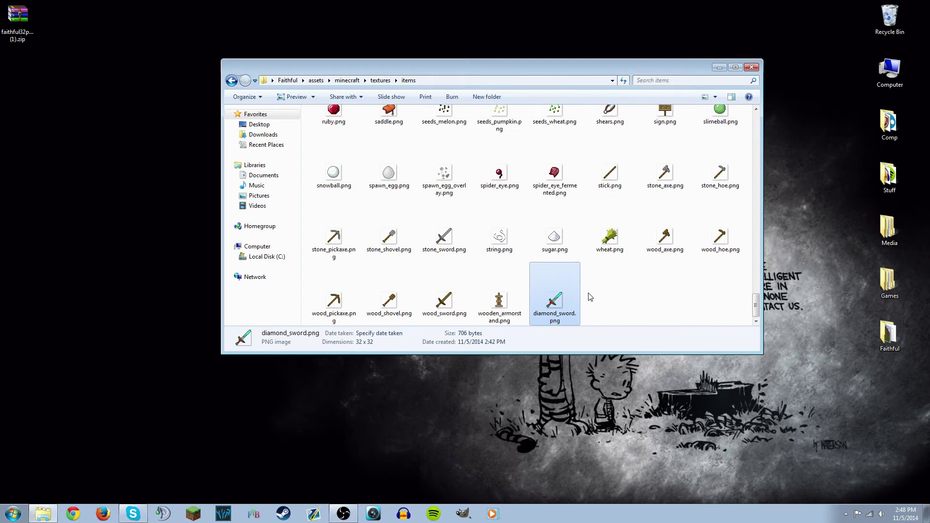
left_click(640, 299)
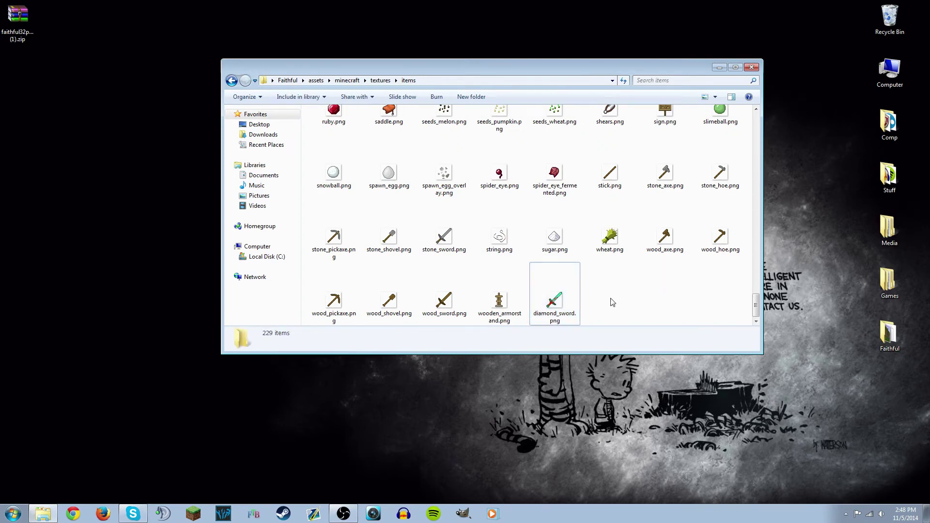
left_click(755, 69)
right_click(866, 22)
left_click(726, 200)
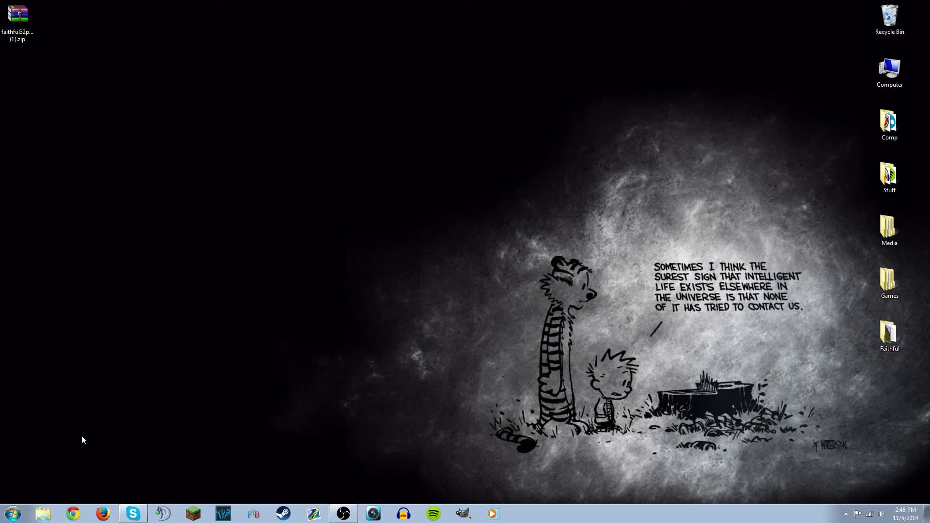
Open a File Explorer window and go to the %appdata% location.
left_click(44, 508)
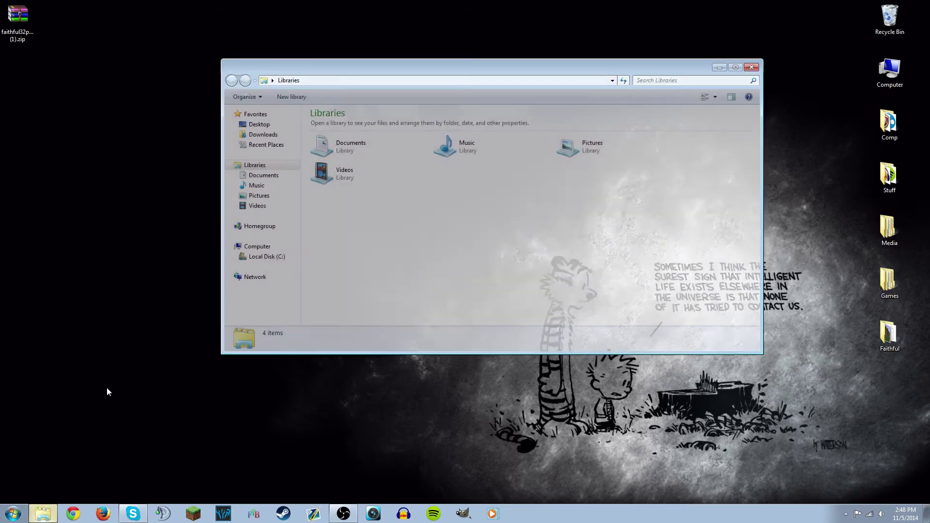
left_click_drag(398, 64, 359, 56)
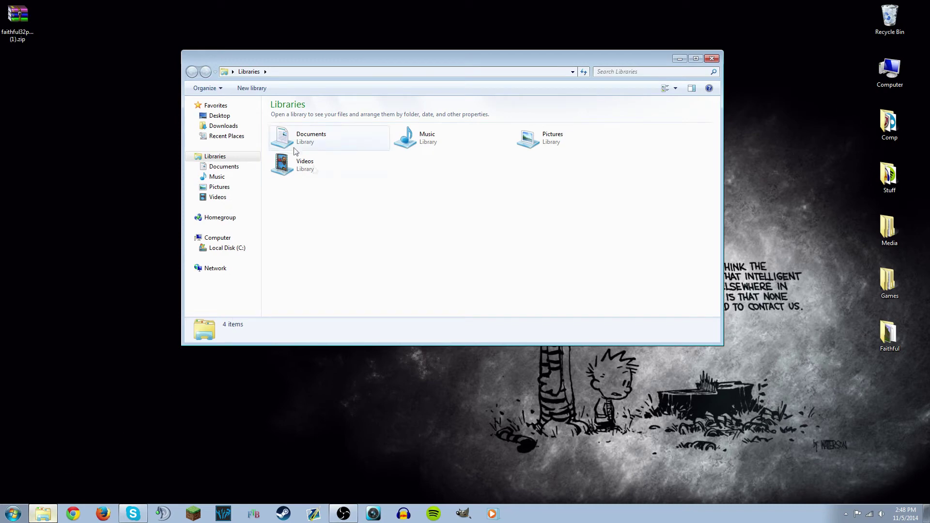
left_click(283, 72)
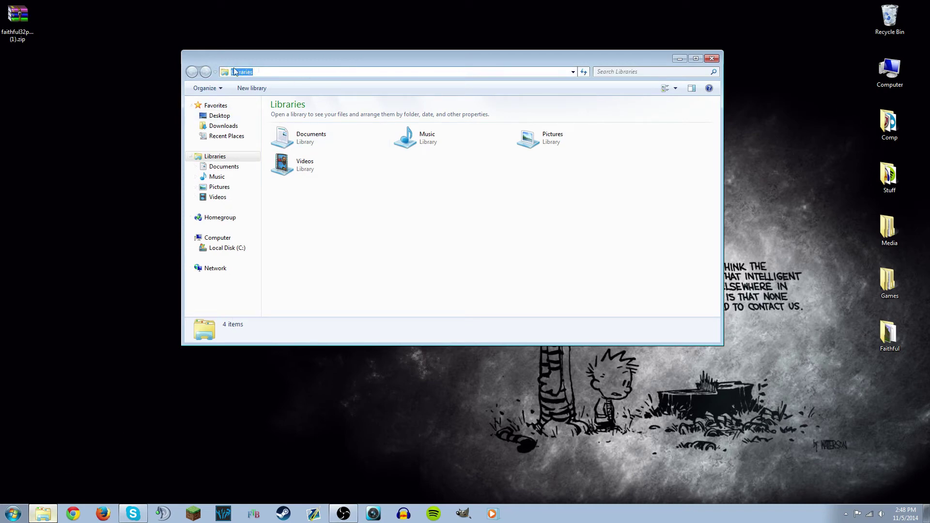
type("%appdata")
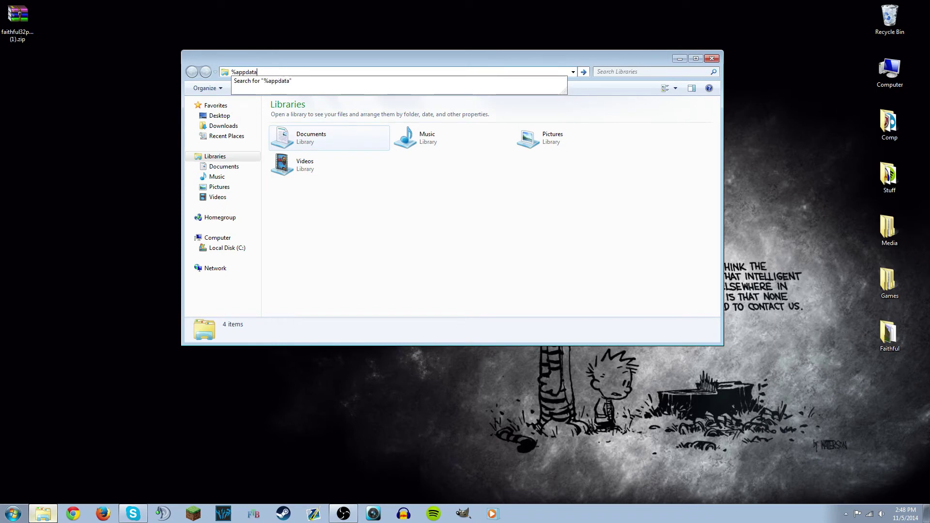
type("%")
key("Return")
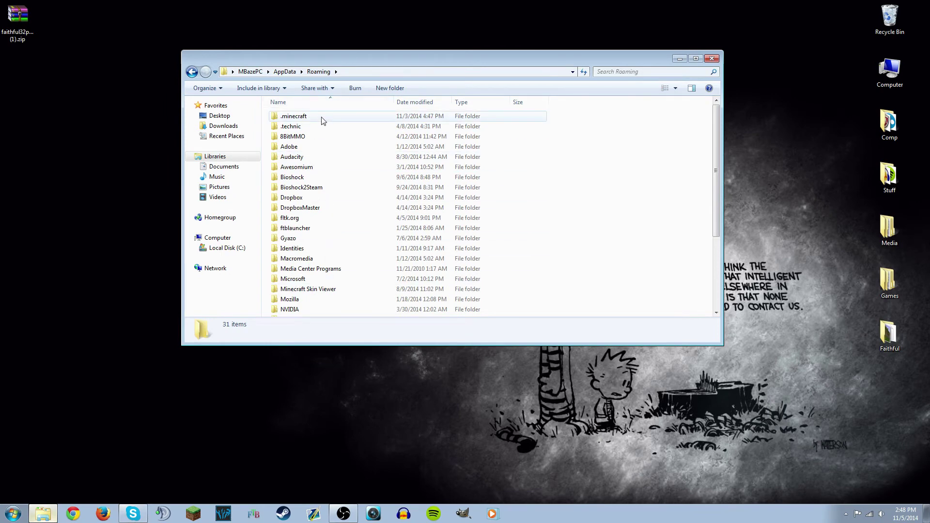
Open the resourcepacks folder inside .minecraft and move the Faithful folder from the desktop into it.
double_click(321, 117)
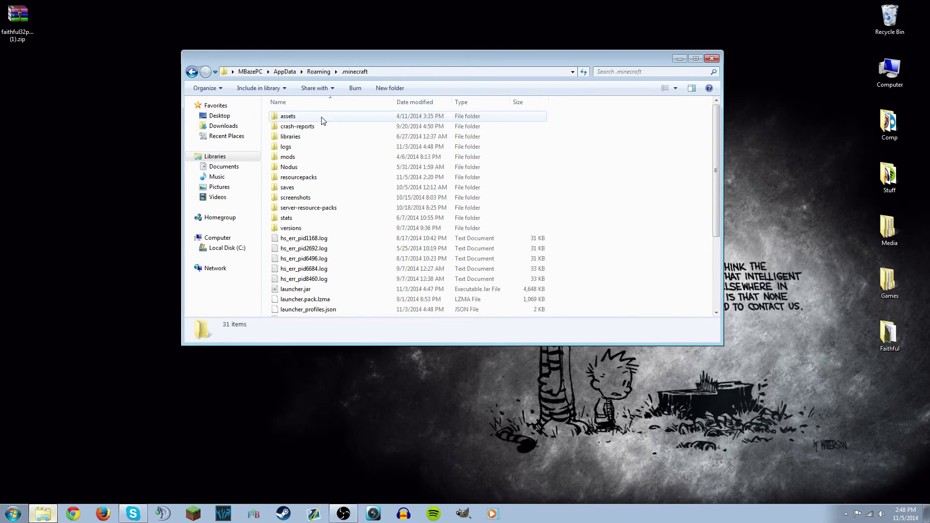
double_click(322, 181)
double_click(883, 338)
left_click(685, 289)
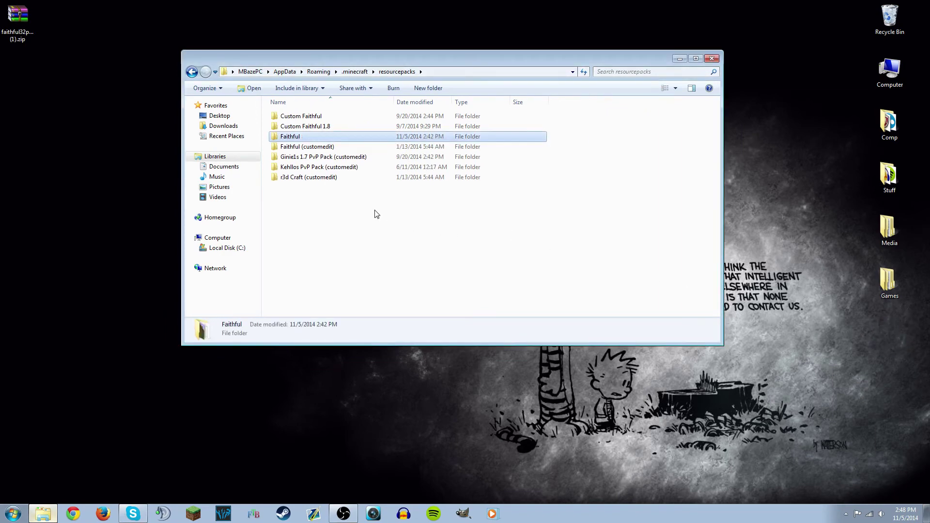
Check the contents of the Faithful folder in resourcepacks, go back to .minecraft and close the window.
double_click(294, 137)
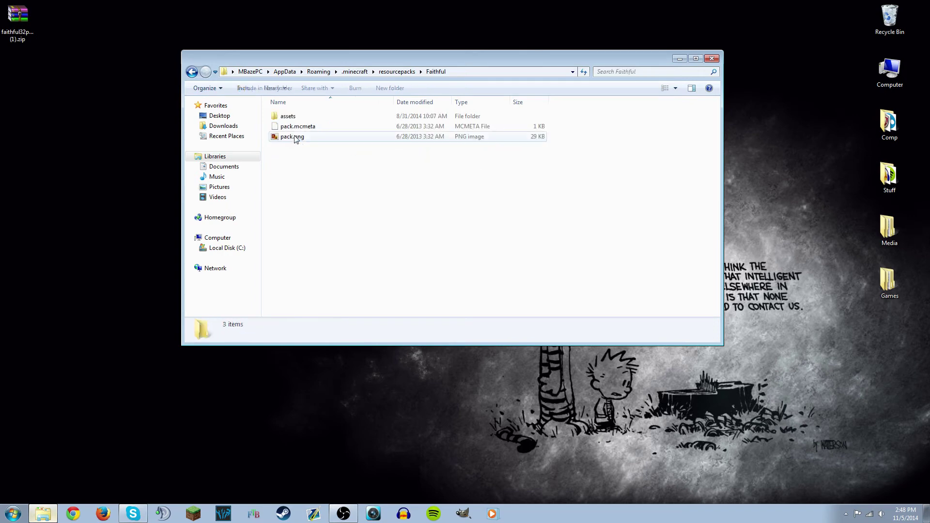
left_click(193, 72)
left_click(192, 72)
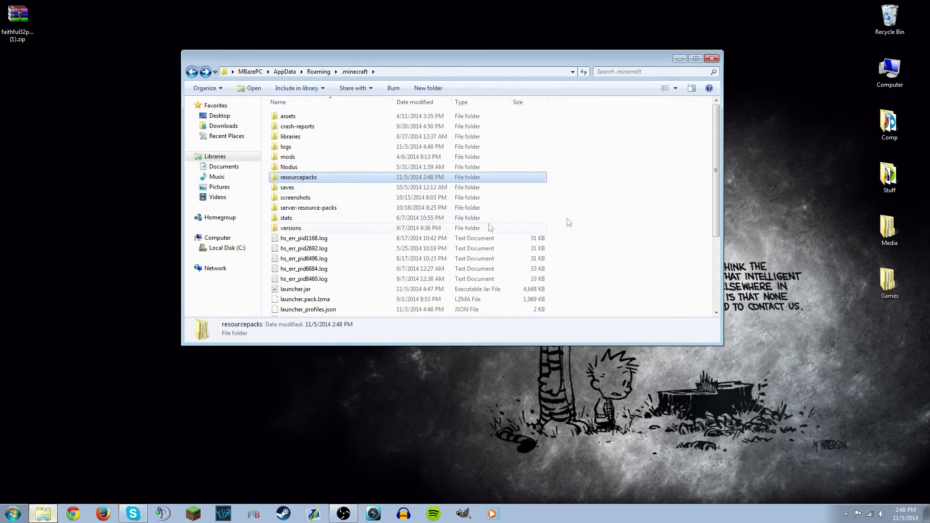
left_click(711, 59)
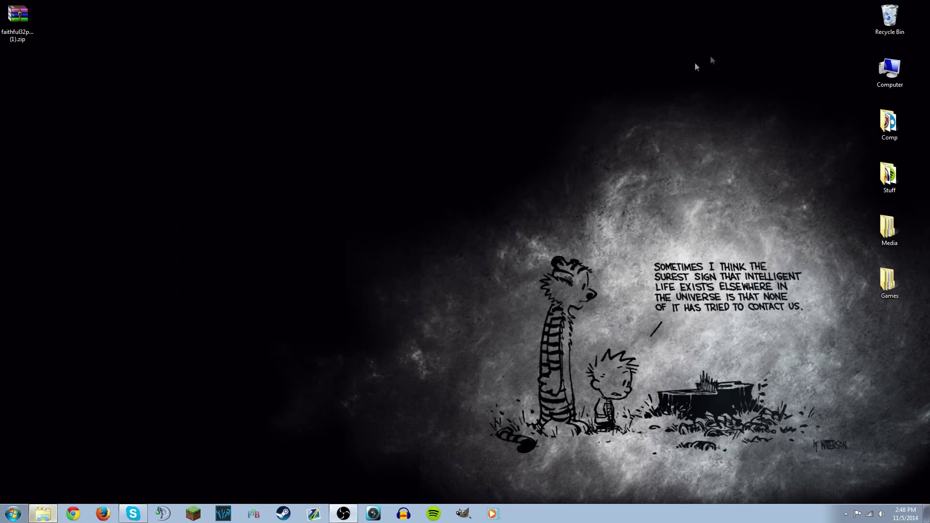
Launch Minecraft with the OptiFine profile and open the resource pack selection in the game options.
left_click(203, 515)
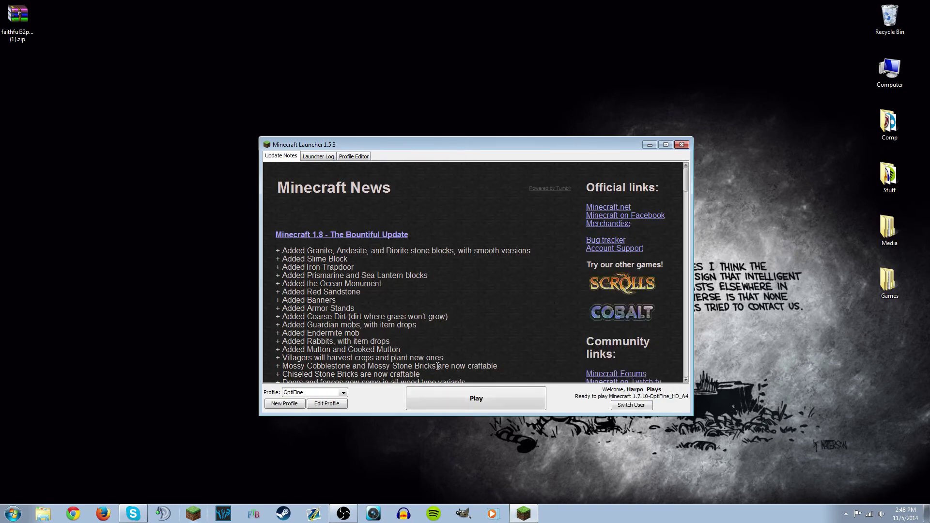
left_click(440, 405)
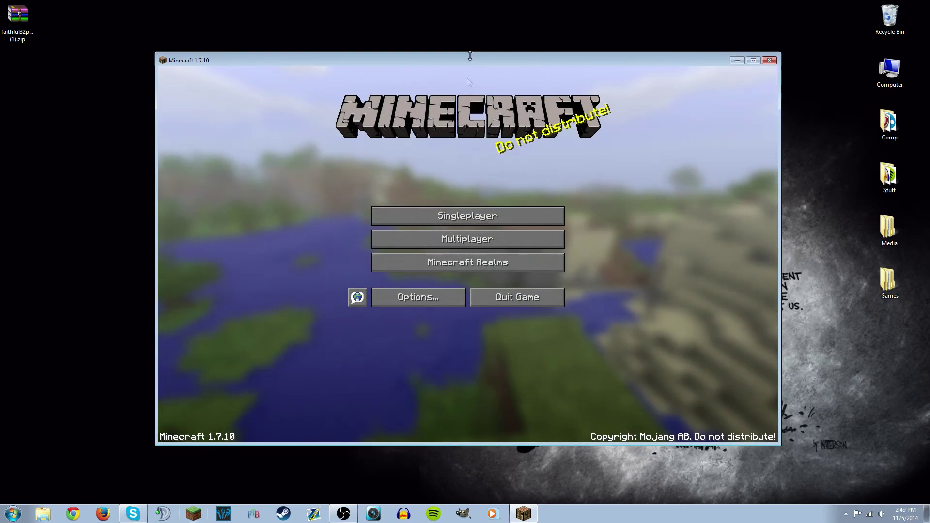
left_click(412, 293)
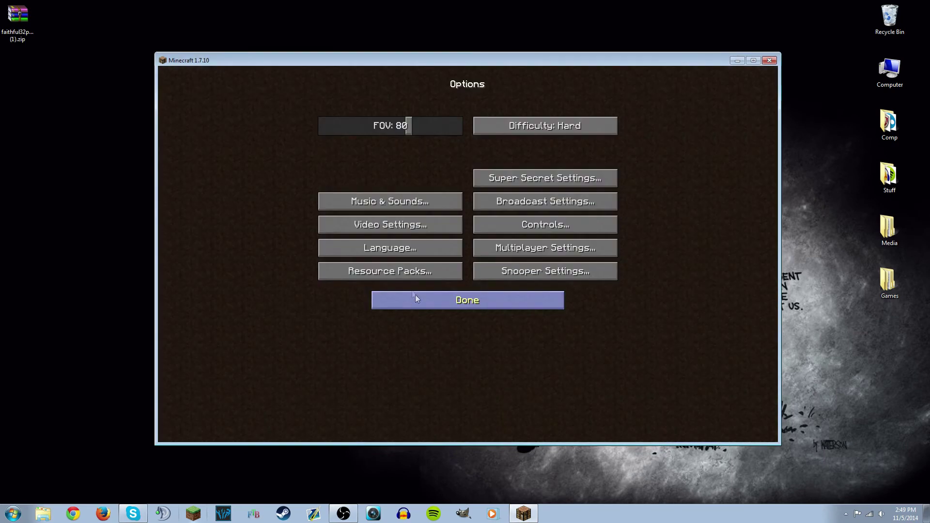
left_click(400, 271)
mouse_move(487, 133)
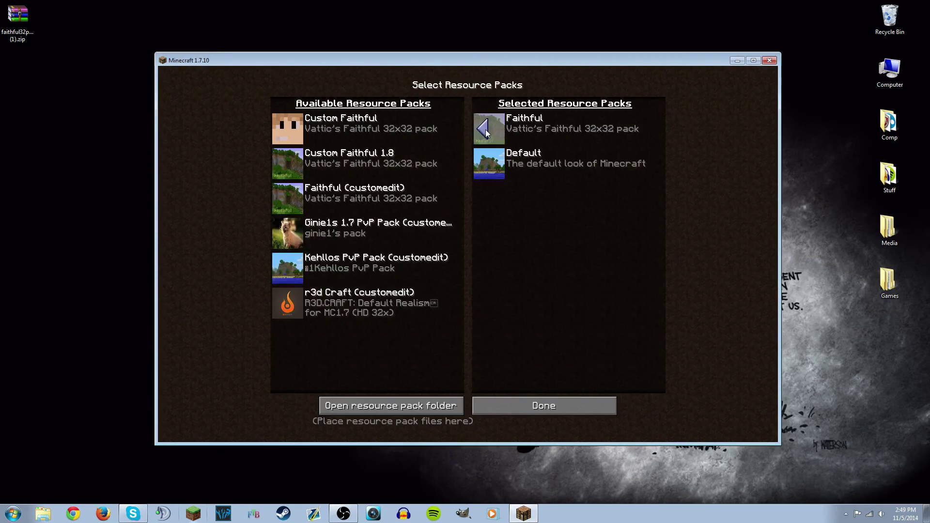
Deselect the Faithful resource pack, select it again above Default, and confirm back to the title screen.
left_click(487, 133)
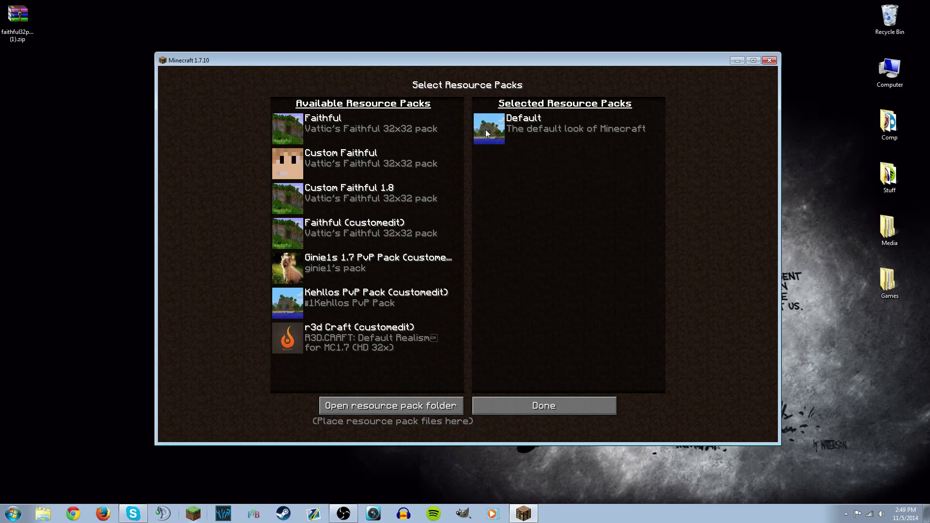
mouse_move(275, 338)
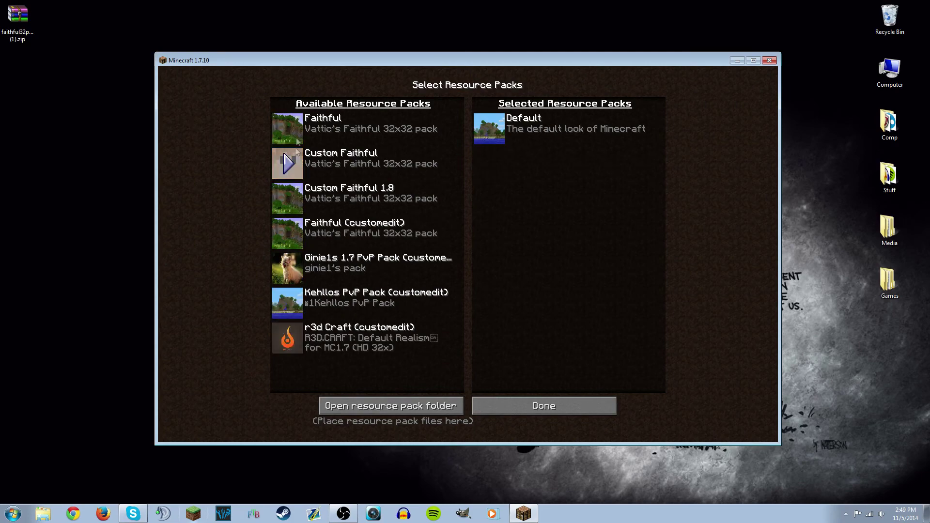
left_click(288, 129)
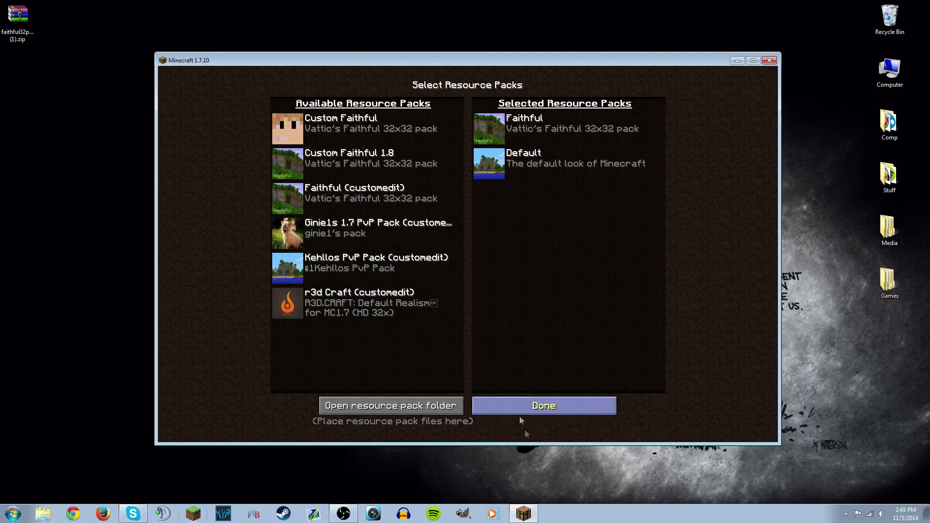
left_click(506, 406)
left_click(457, 297)
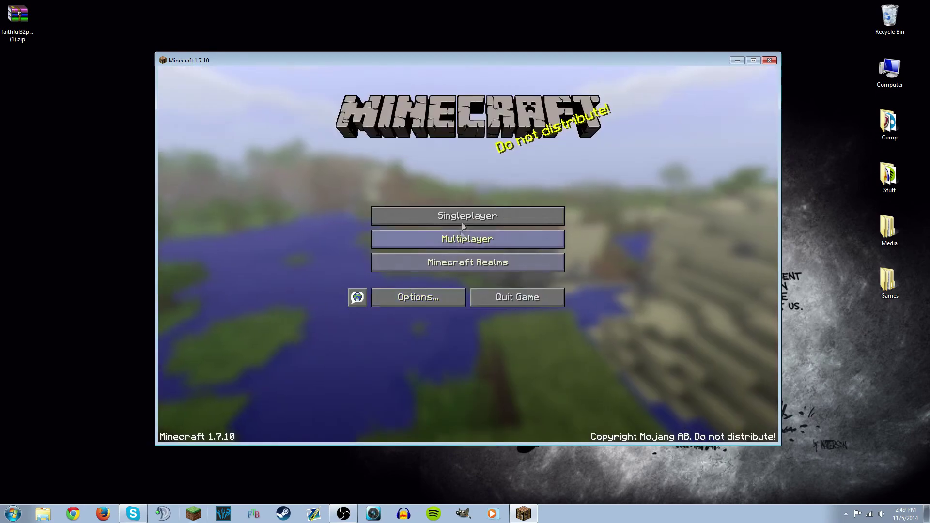
Load a singleplayer world and walk around holding the diamond sword to examine its edited texture.
left_click(462, 222)
double_click(402, 167)
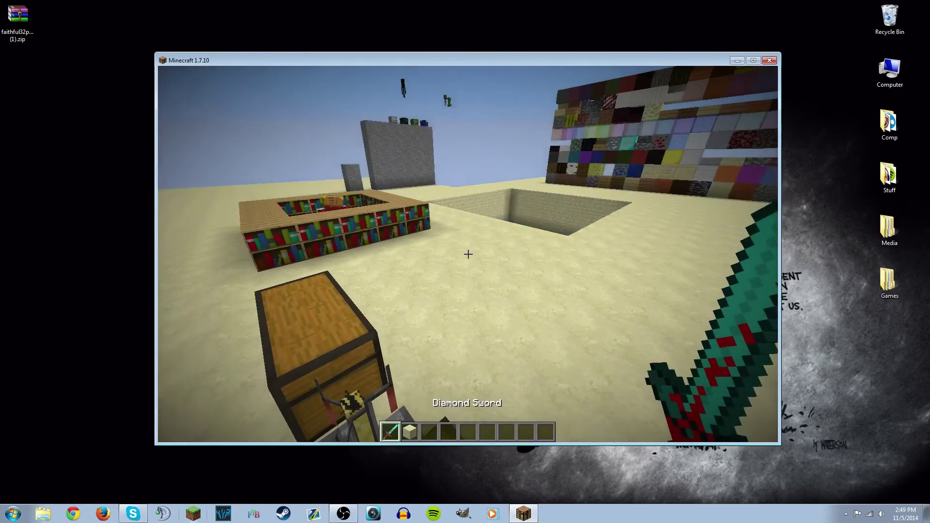
key("w")
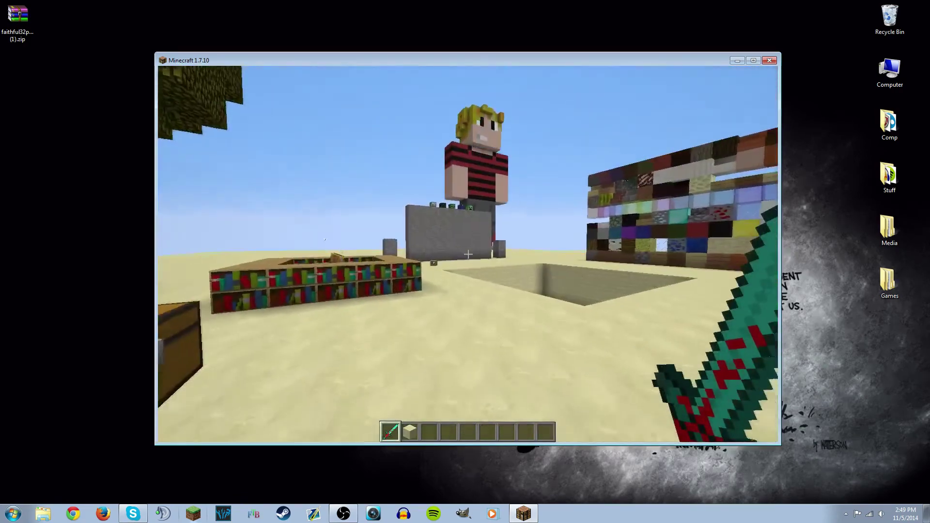
key("w")
key("space")
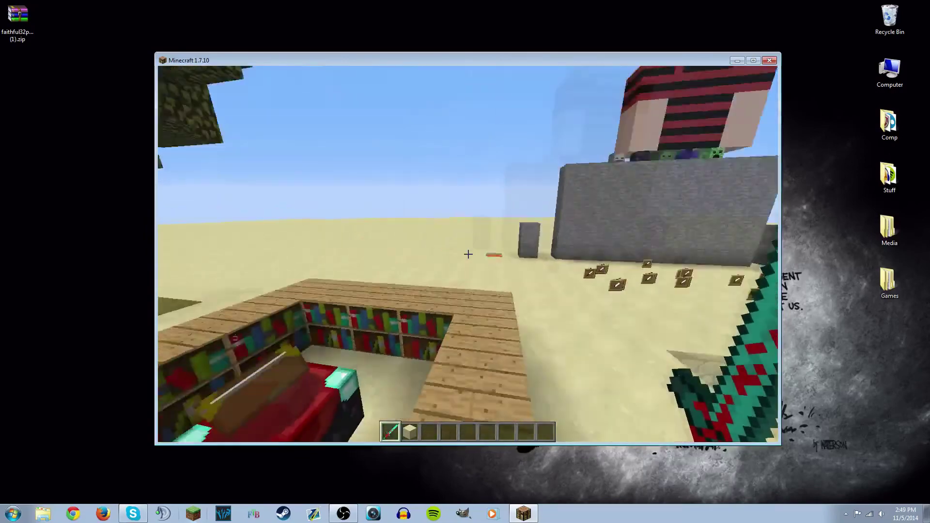
Drop the diamond sword on the sand to examine its edited texture as a ground item, and pick it back up.
key("q")
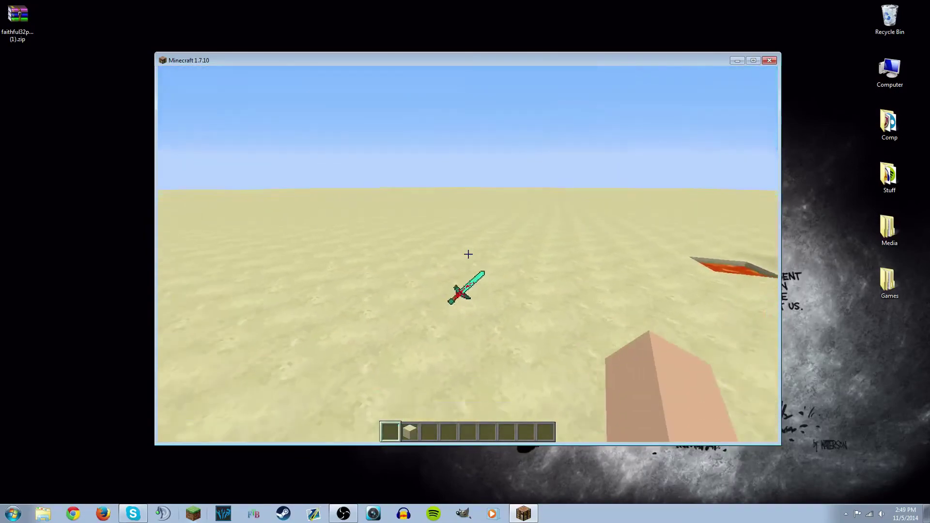
key("ctrl")
key("w")
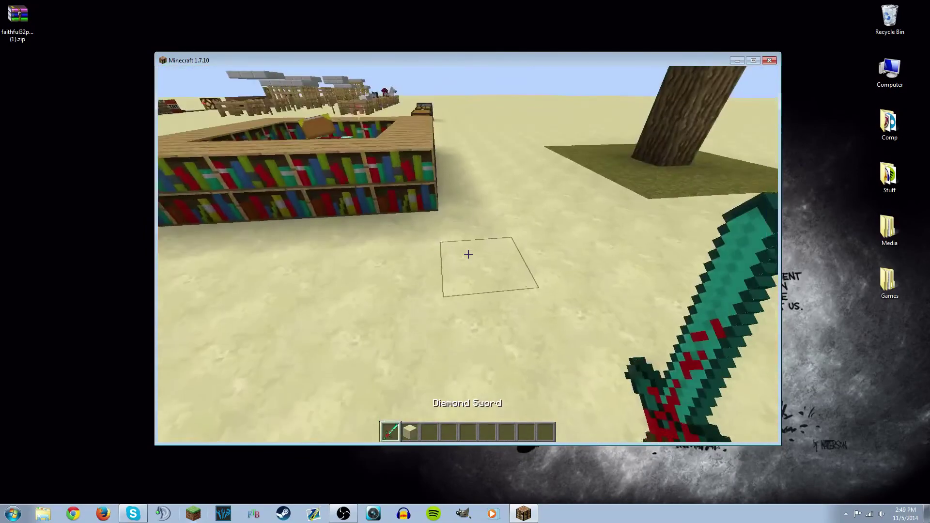
Swing the diamond sword repeatedly near the bookshelves to examine its edited texture in motion.
left_click(468, 254)
key("w")
left_click(467, 254)
left_click(468, 254)
left_click(468, 254)
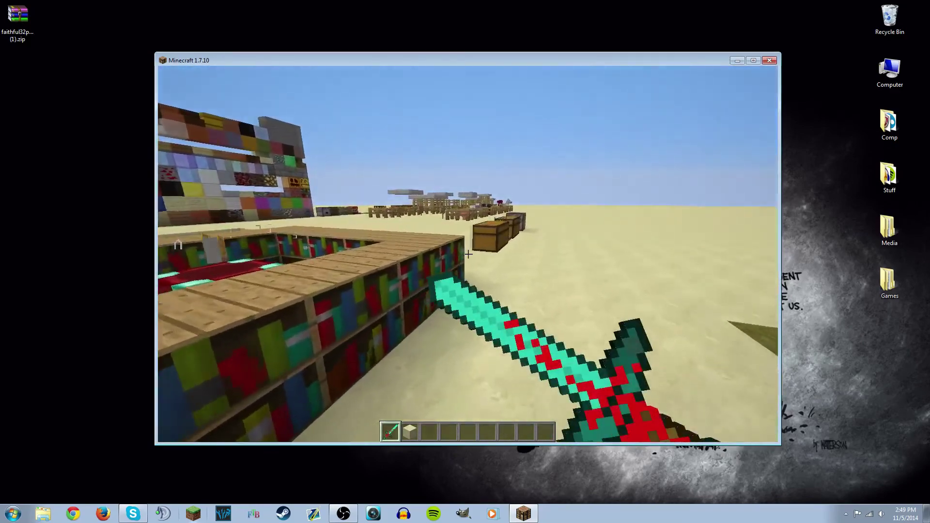
left_click(467, 254)
key("w")
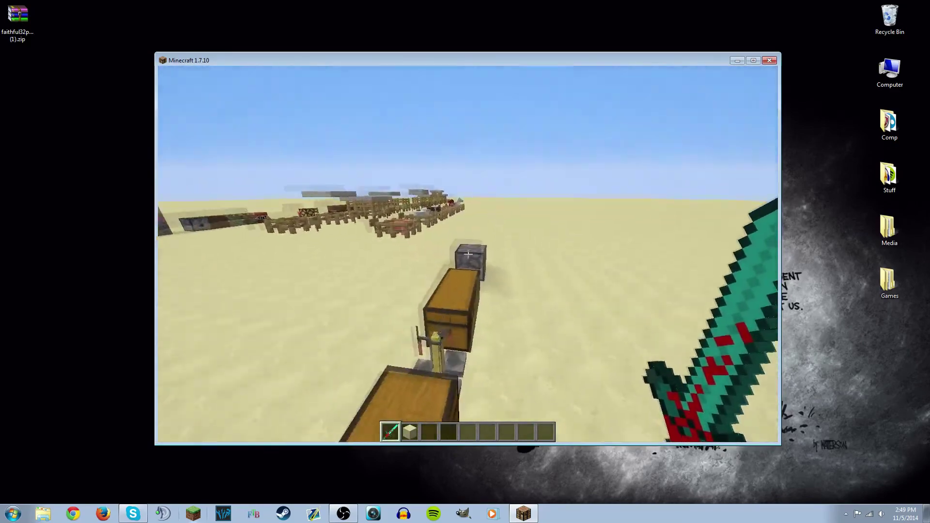
key("w")
key("w")
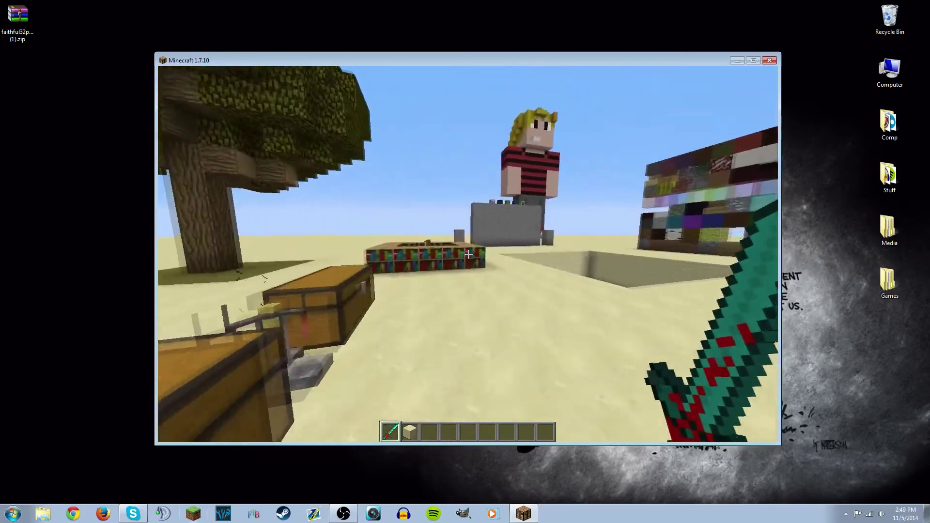
key("w")
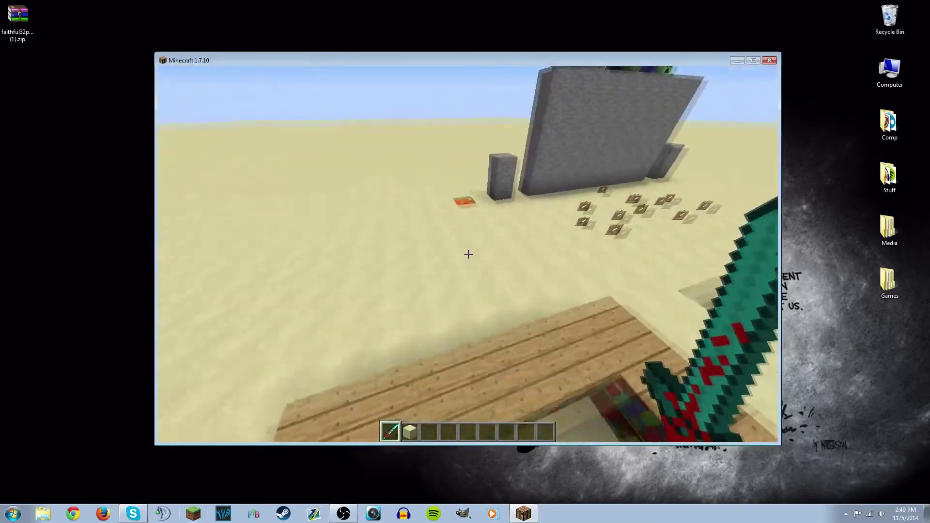
key("w")
key("space")
key("w")
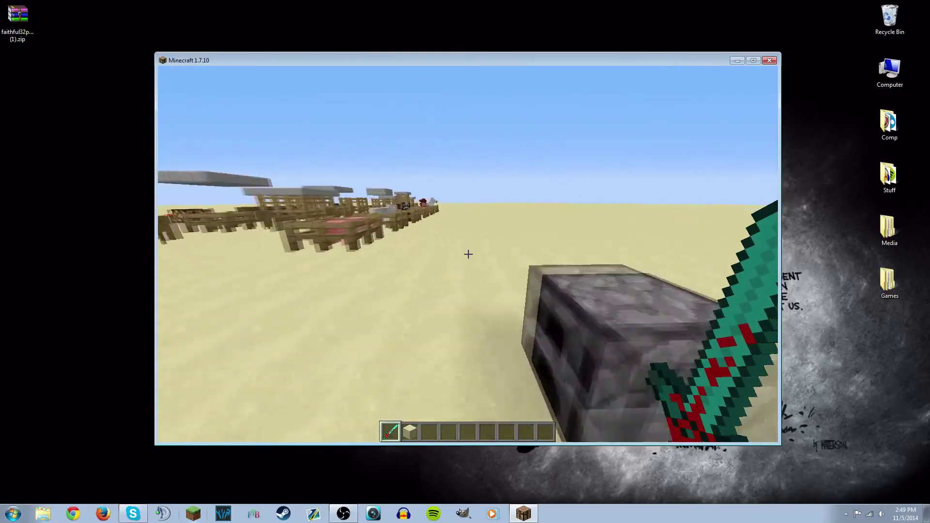
key("w")
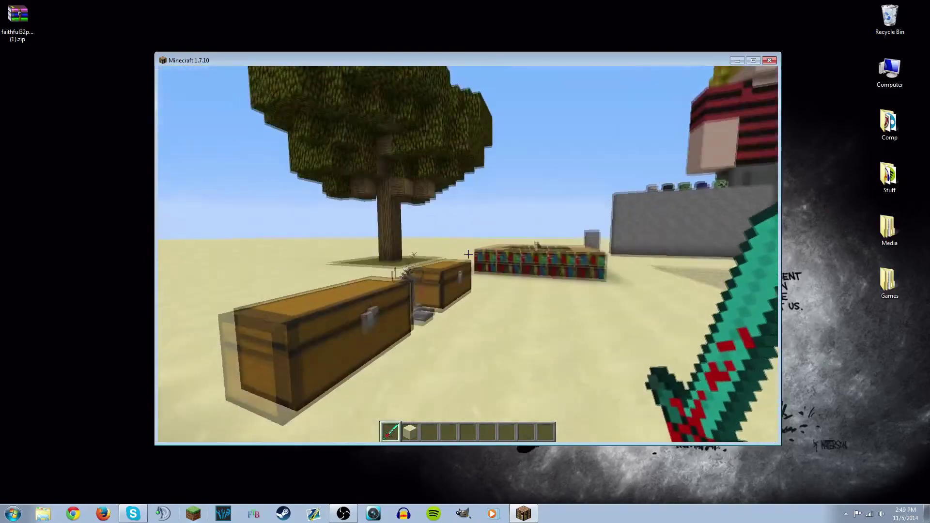
key("w")
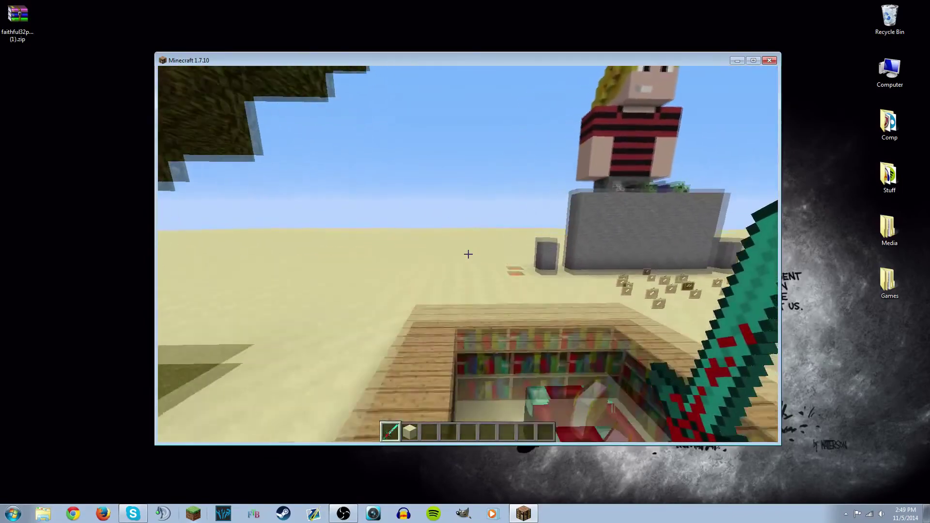
key("w")
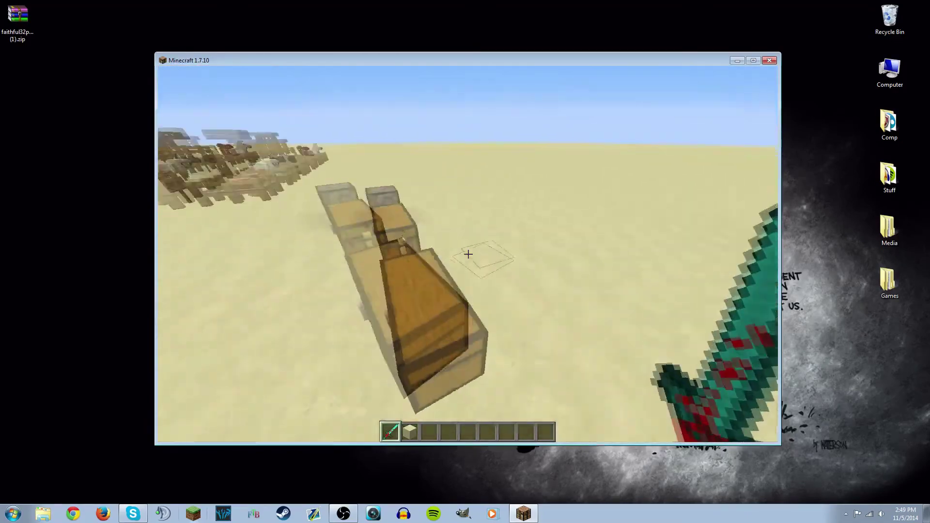
key("w")
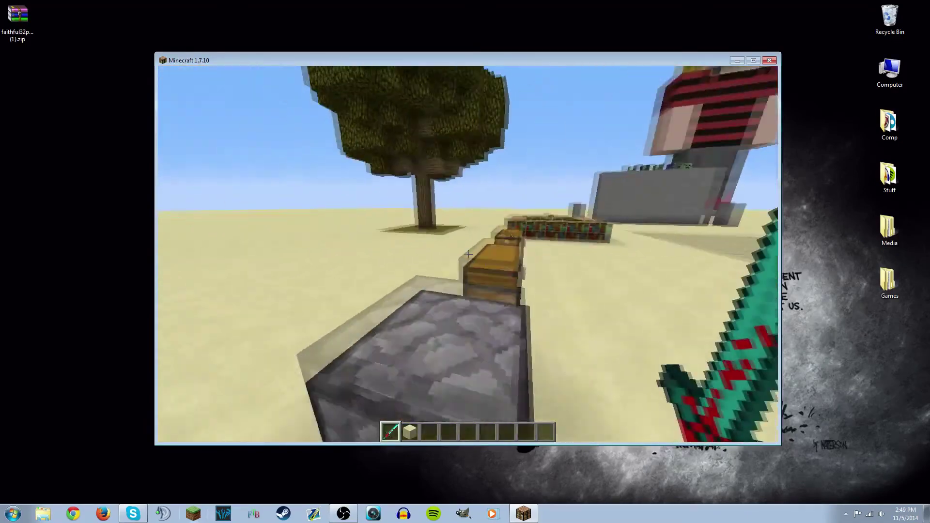
key("w")
key("w")
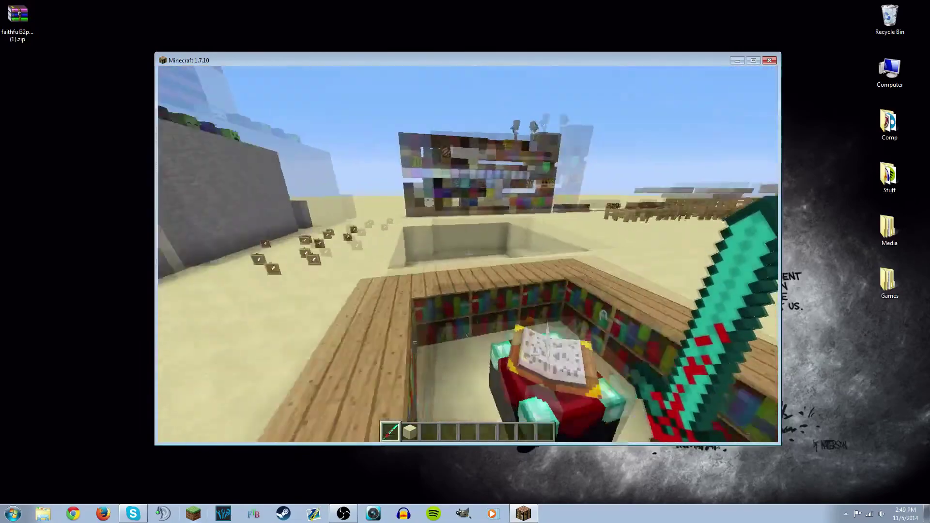
key("w")
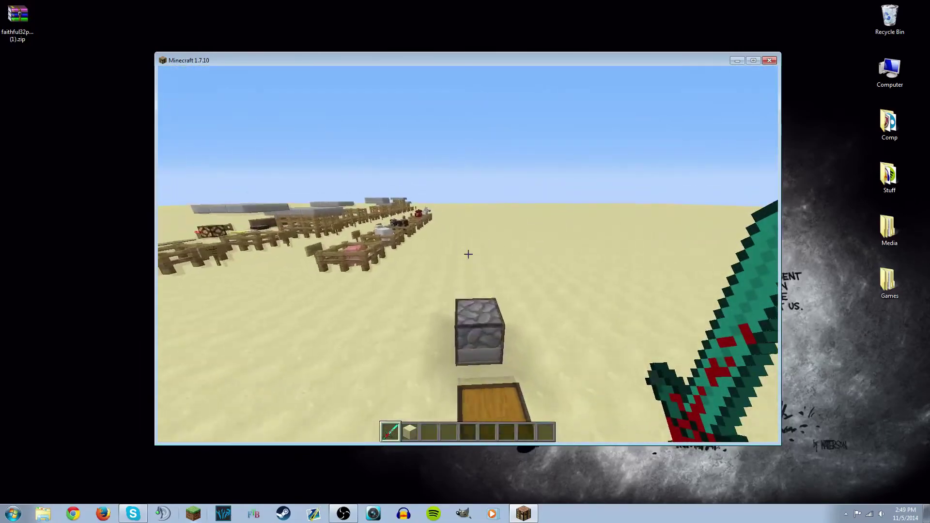
key("w")
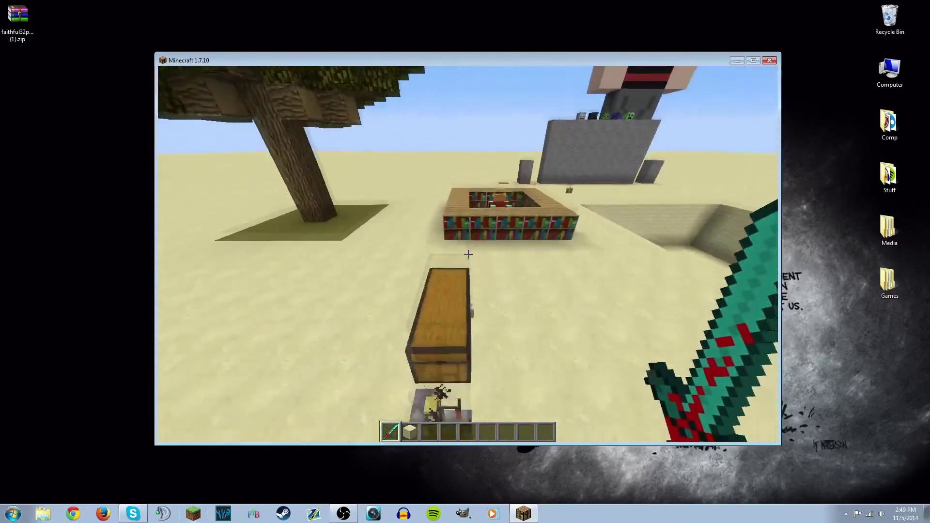
key("w")
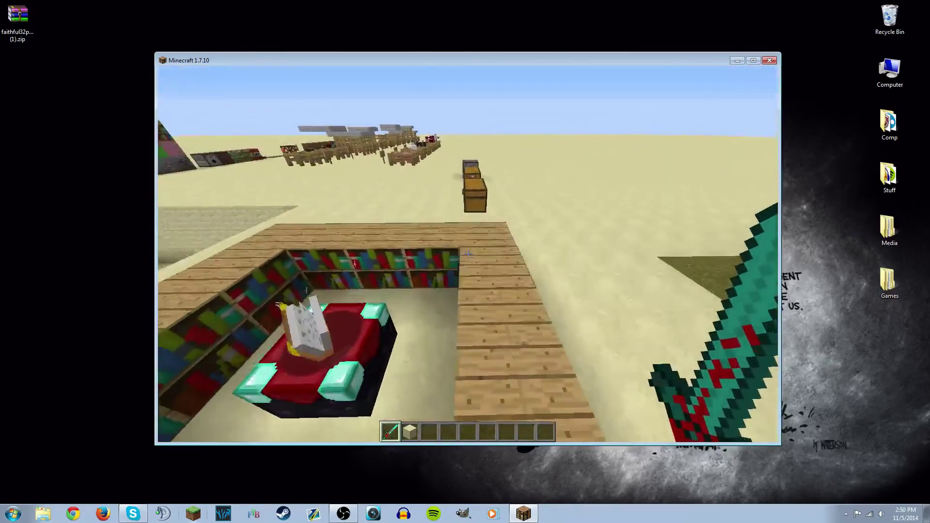
key("w")
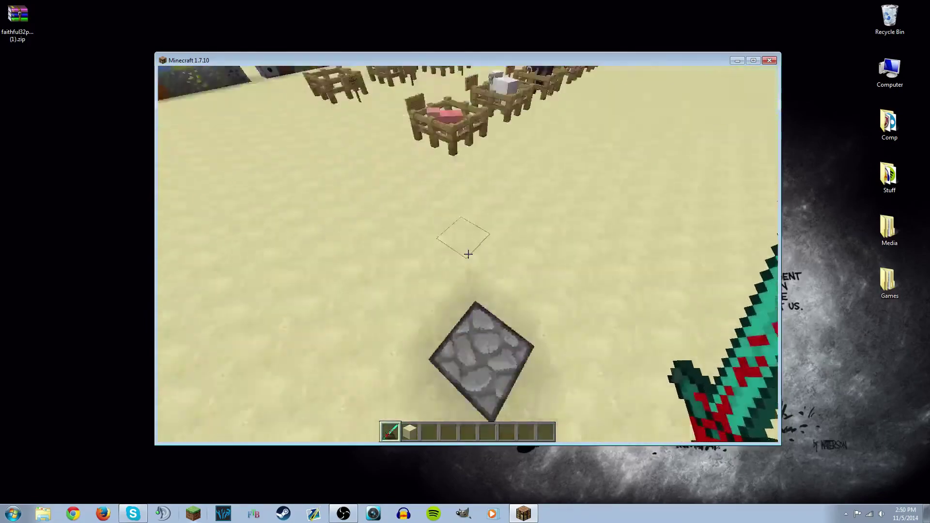
key("w")
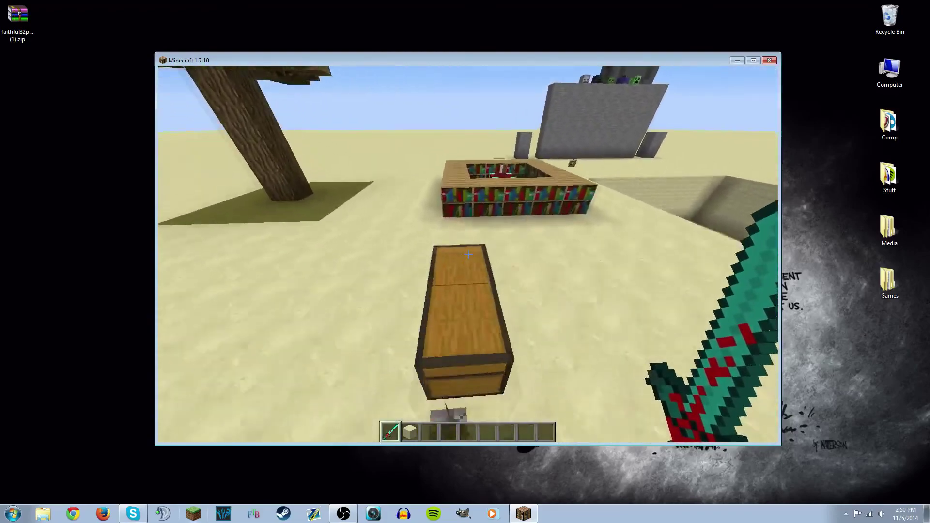
key("w")
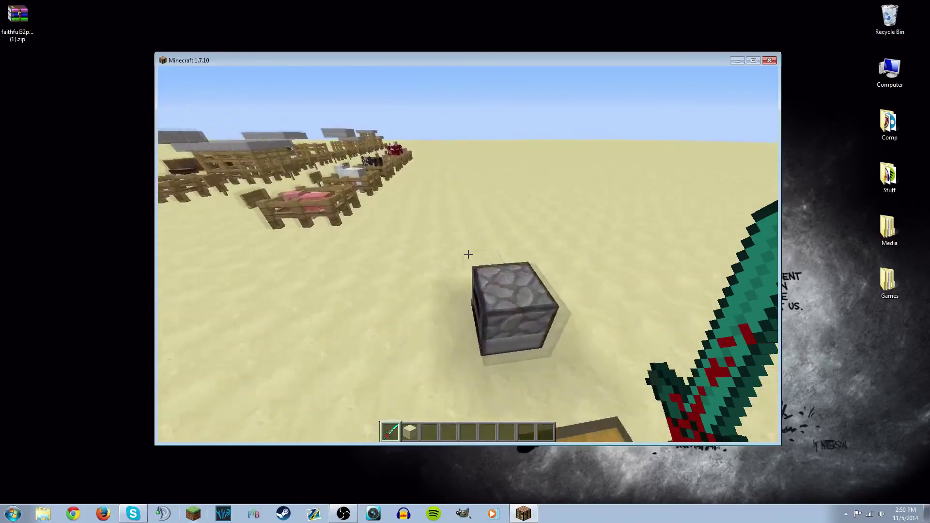
key("a")
key("w")
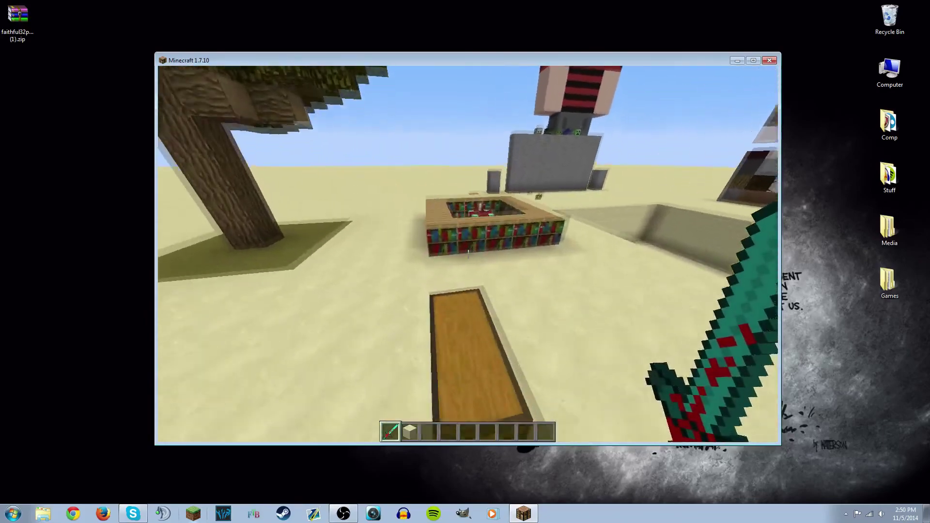
key("w")
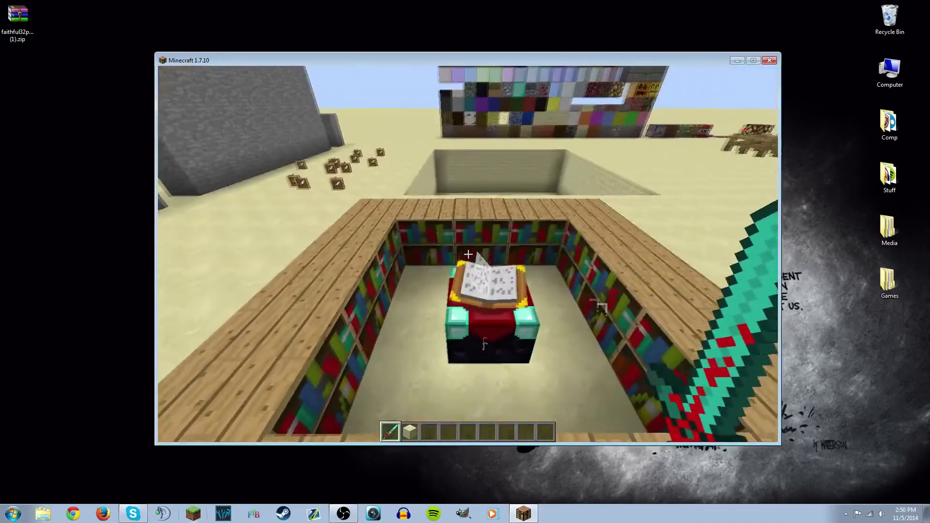
key("w")
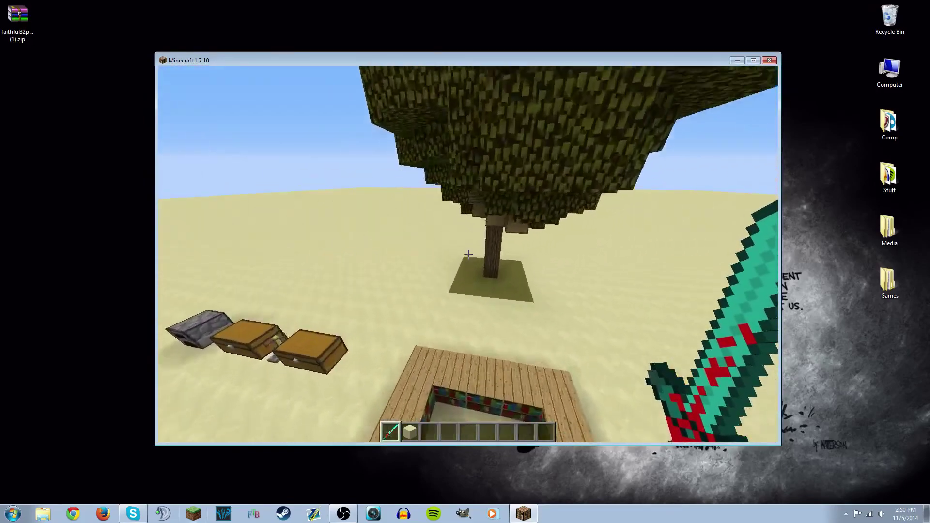
key("w")
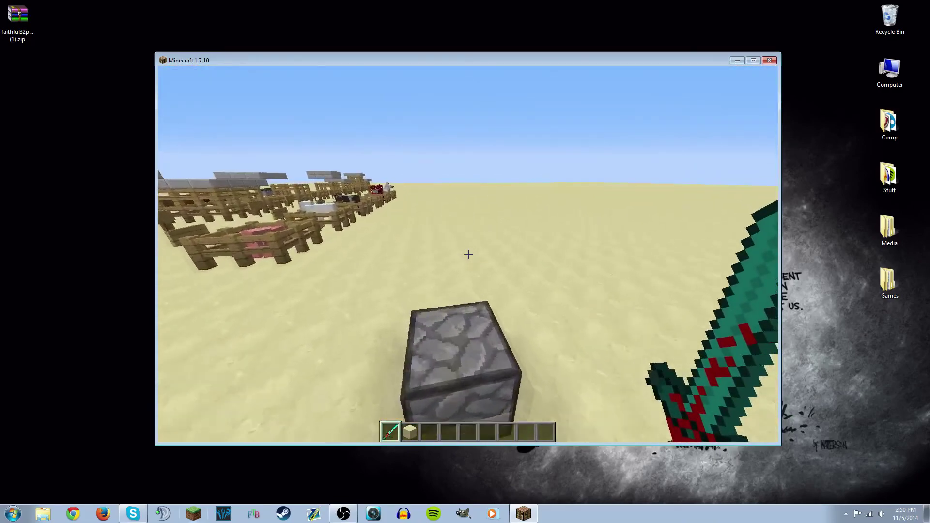
key("w")
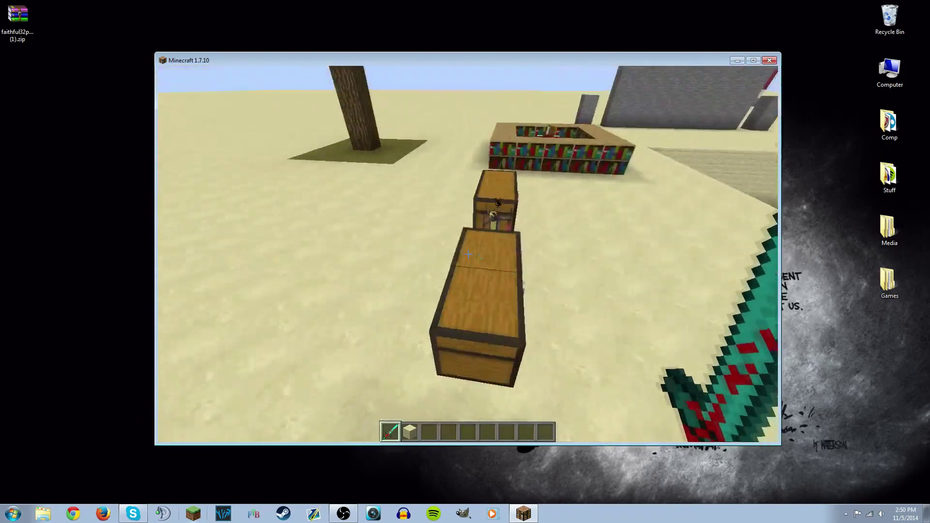
key("w")
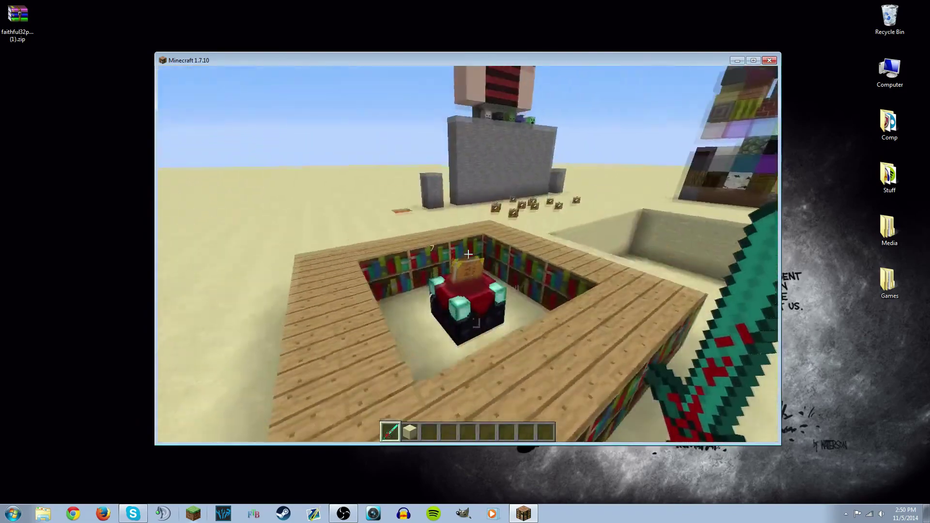
key("w")
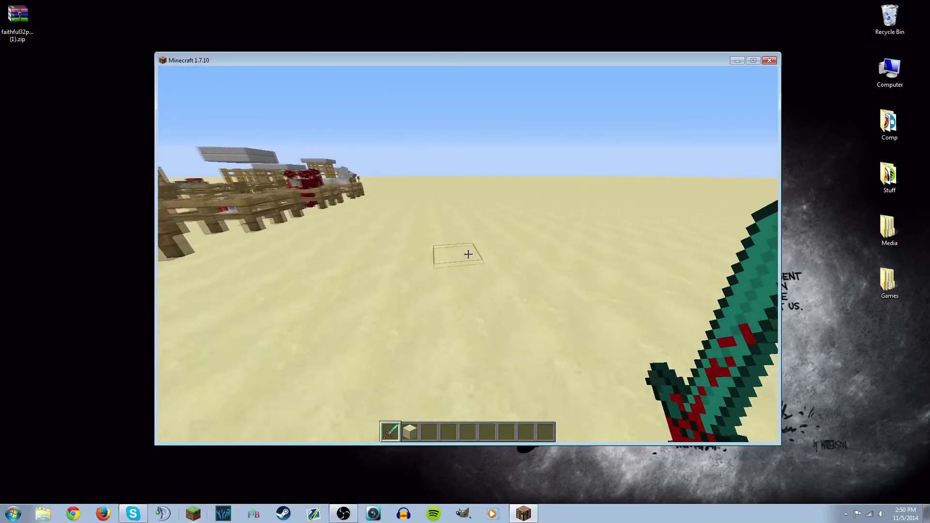
key("w")
key("w")
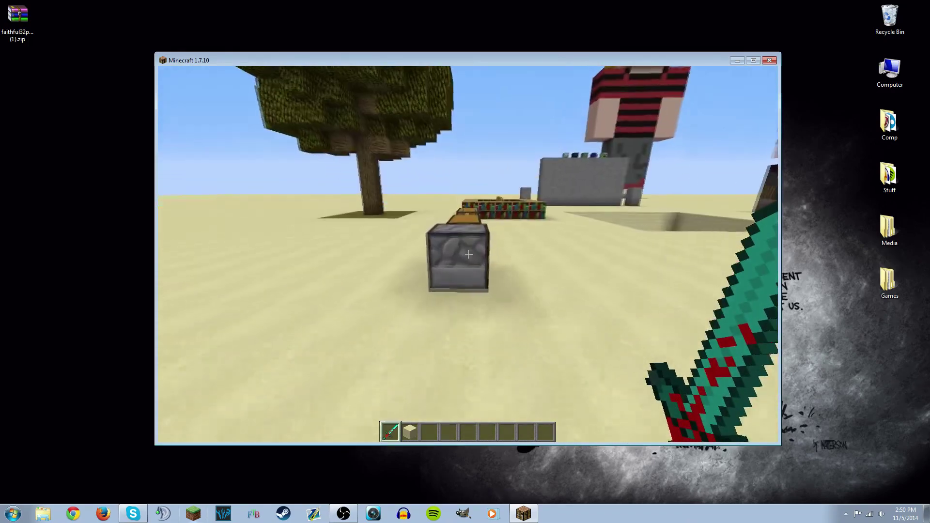
key("w")
key("space")
key("w")
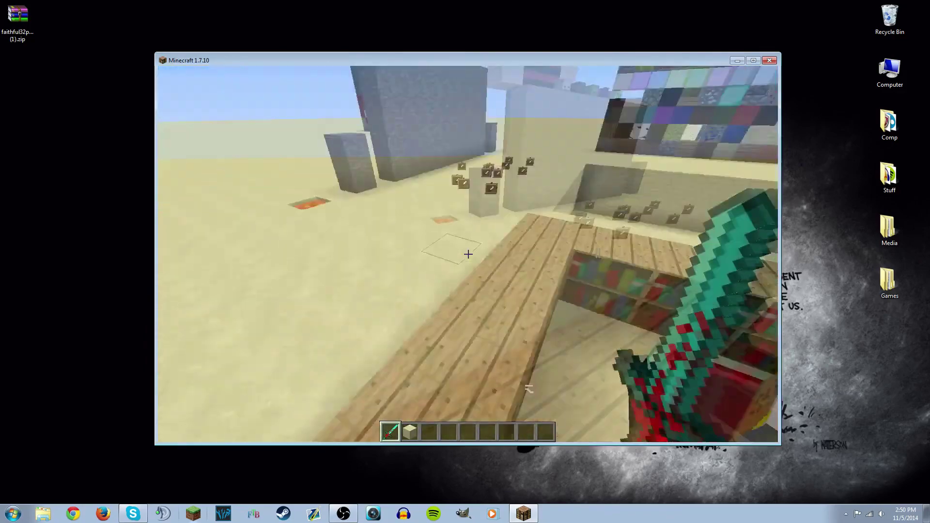
key("w")
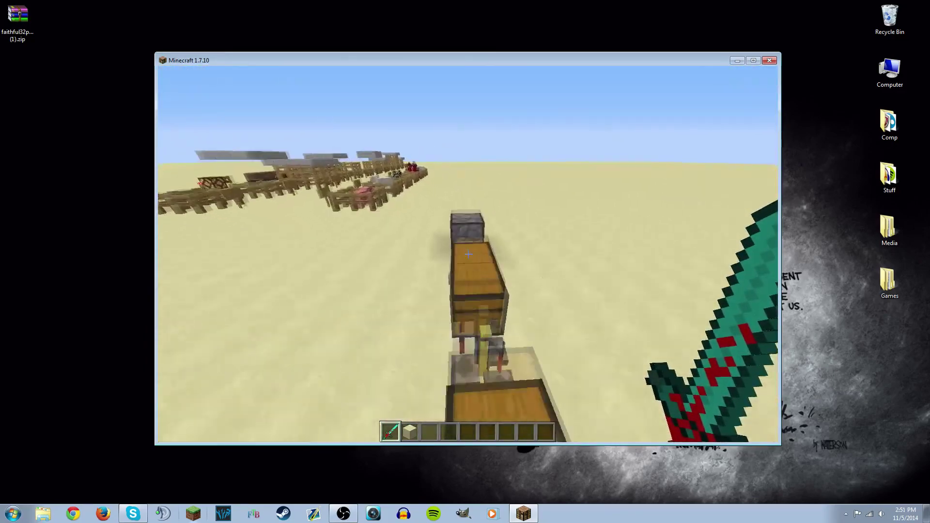
key("w")
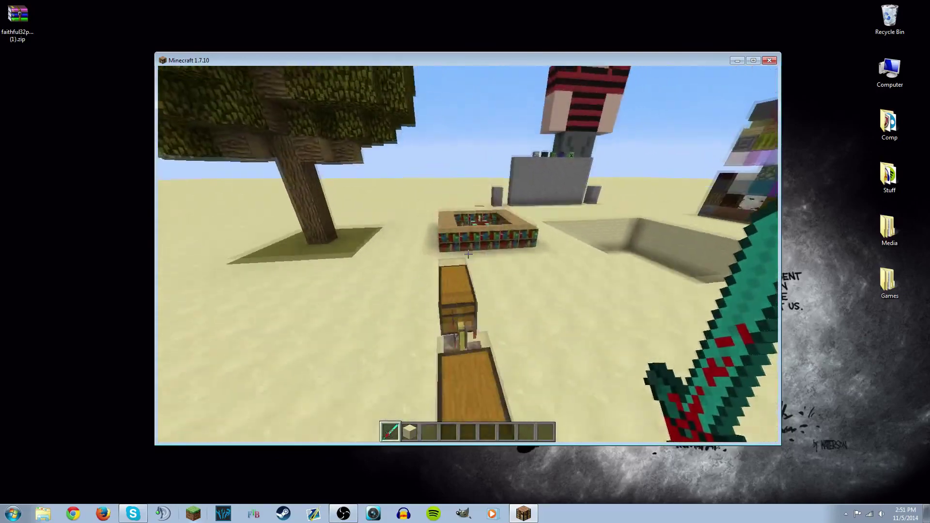
key("w")
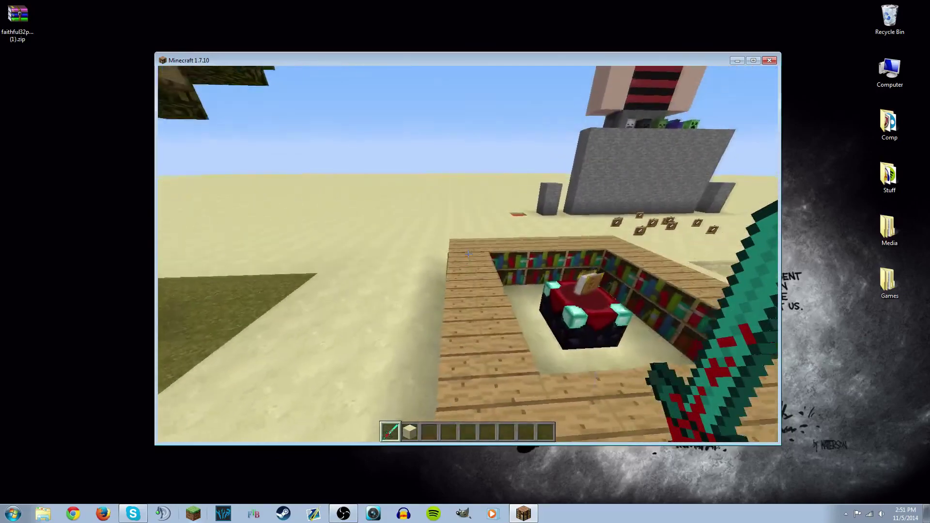
key("w")
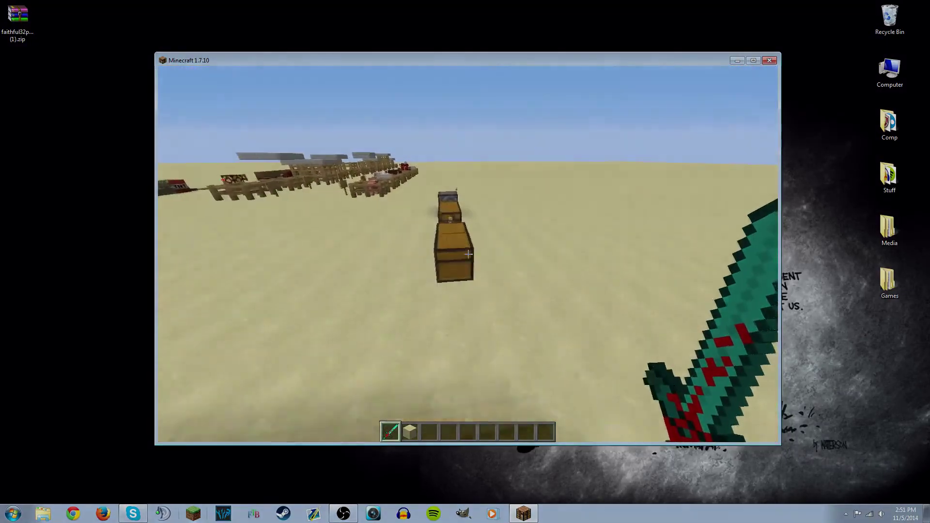
key("w")
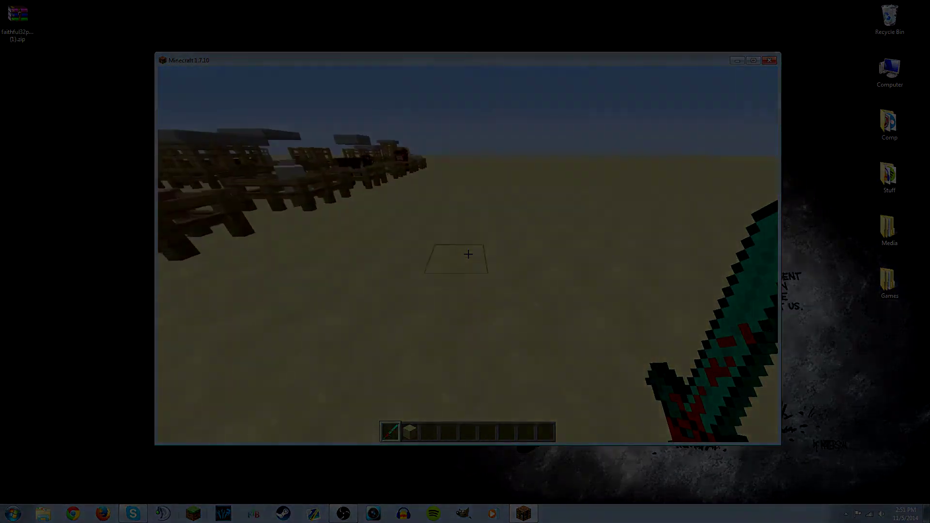